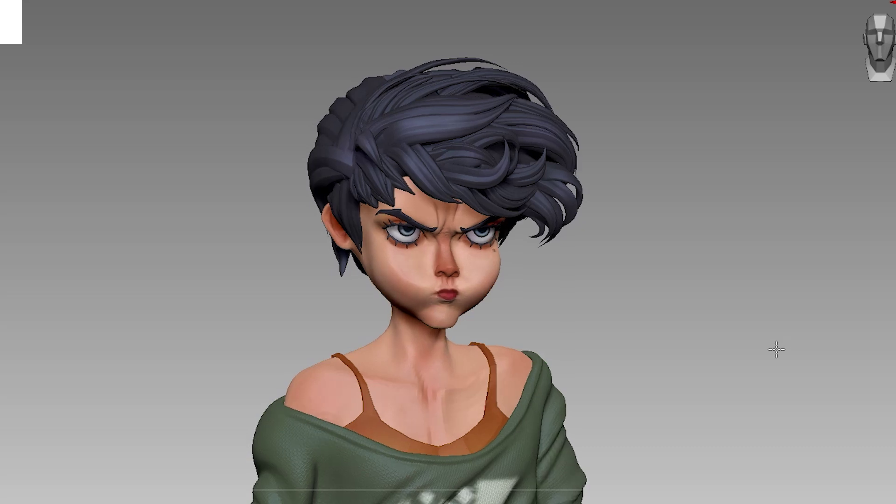
Shape the blocked-out hair at the character's temple and adjust the strands on the side of the head.
{"action": "mouse_move", "coordinate": [752, 349]}
{"action": "left_mouse_down"}
{"action": "mouse_move", "coordinate": [674, 296]}
{"action": "mouse_move", "coordinate": [765, 313]}
{"action": "mouse_move", "coordinate": [728, 306]}
{"action": "left_mouse_up"}
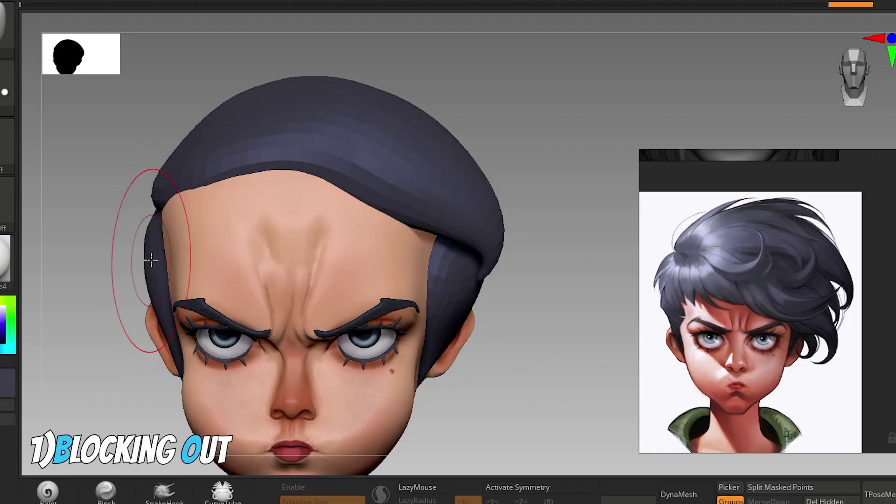
{"action": "left_click_drag", "start_coordinate": [153, 223], "coordinate": [372, 201]}
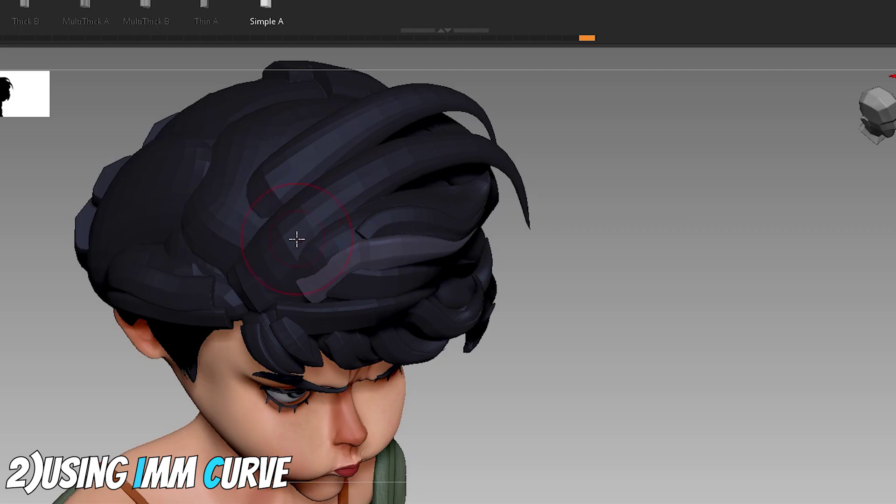
{"action": "left_click_drag", "start_coordinate": [296, 238], "coordinate": [306, 234]}
{"action": "mouse_move", "coordinate": [714, 290]}
{"action": "left_mouse_down"}
{"action": "mouse_move", "coordinate": [698, 280]}
{"action": "mouse_move", "coordinate": [752, 314]}
{"action": "left_mouse_up"}
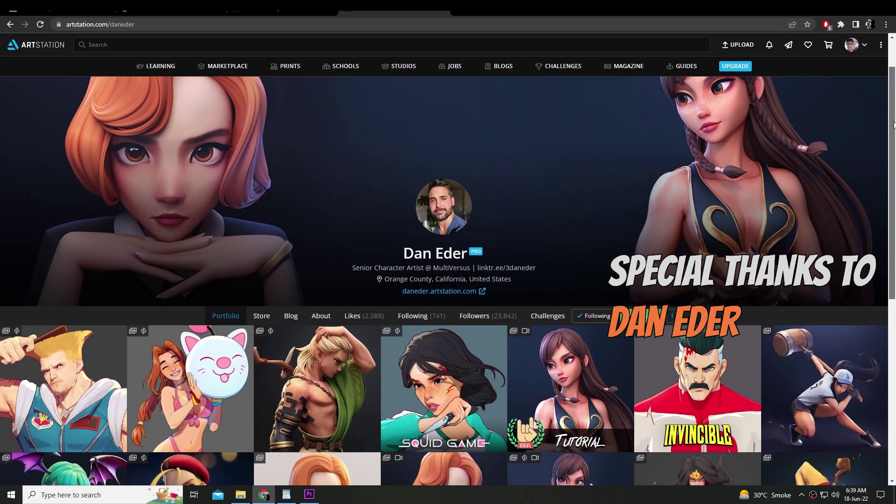
Browse the character artist's ArtStation portfolio in the browser.
{"action": "left_click_drag", "start_coordinate": [894, 125], "coordinate": [893, 185]}
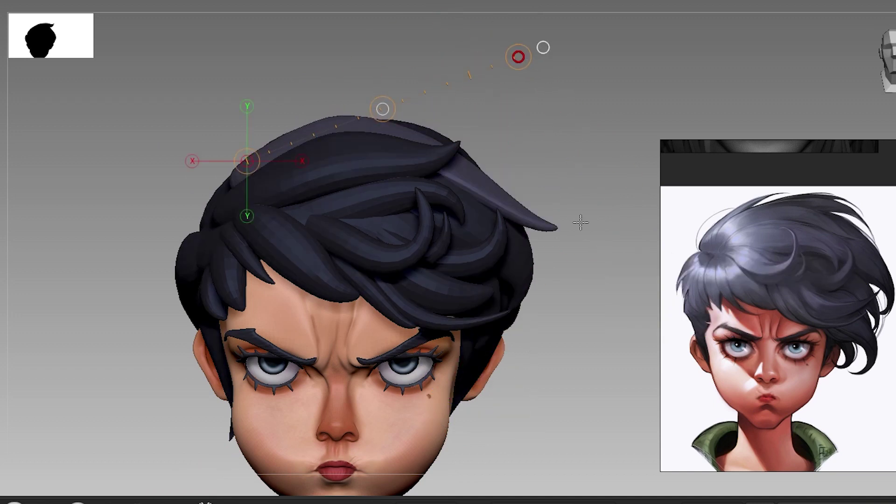
Rotate the large top hair lock down over the side of the head to follow the reference.
{"action": "mouse_move", "coordinate": [516, 56]}
{"action": "left_mouse_down"}
{"action": "mouse_move", "coordinate": [619, 141]}
{"action": "mouse_move", "coordinate": [550, 255]}
{"action": "left_mouse_up"}
{"action": "key", "text": "w"}
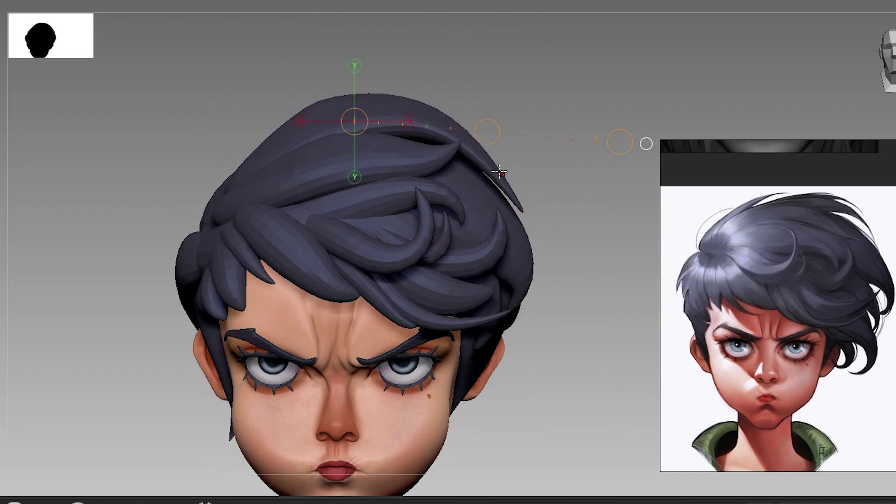
{"action": "key", "text": "q"}
{"action": "mouse_move", "coordinate": [319, 81]}
{"action": "left_mouse_down"}
{"action": "mouse_move", "coordinate": [500, 96]}
{"action": "mouse_move", "coordinate": [457, 220]}
{"action": "left_mouse_up"}
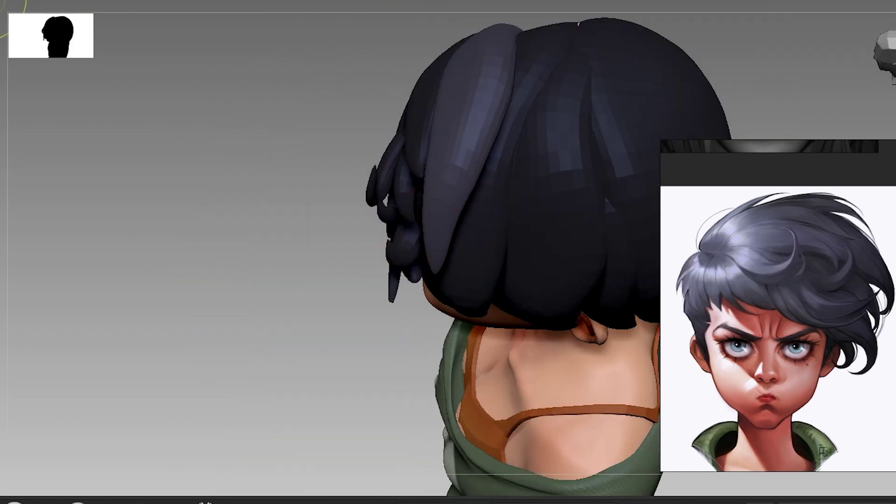
Get the free DE HairTubes Brush from its download page and paste the brush file into the ZBrushes folder.
{"action": "scroll", "coordinate": [729, 266], "scroll_direction": "down", "scroll_amount": 2}
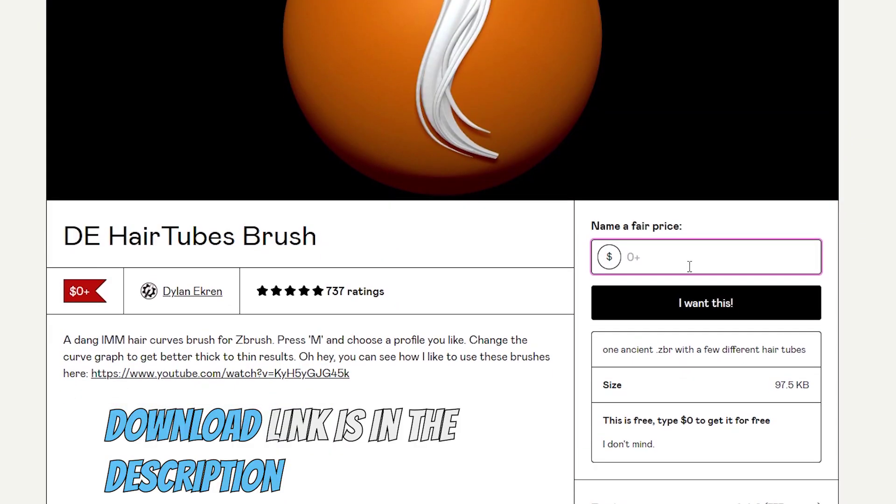
{"action": "left_click", "coordinate": [693, 301]}
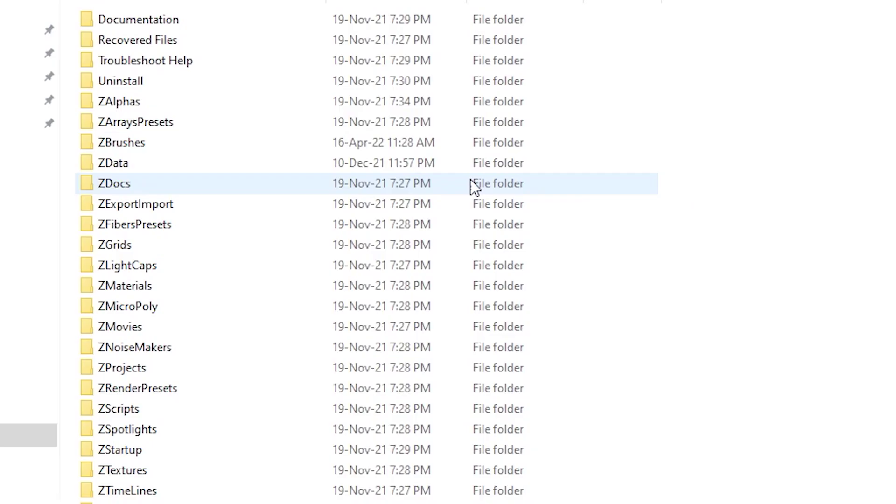
{"action": "double_click", "coordinate": [166, 145]}
{"action": "key", "text": "ctrl+v"}
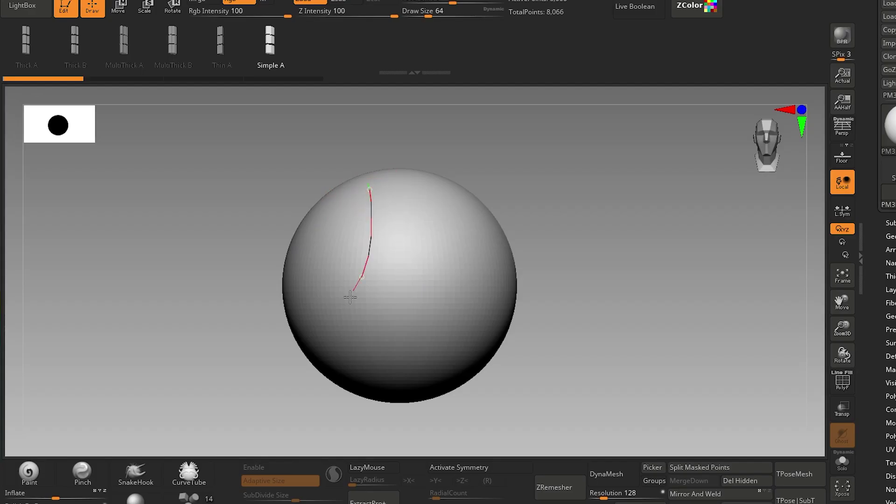
Draw tapered test hair strands down the sphere with the Simple A curve brush.
{"action": "left_click_drag", "start_coordinate": [350, 297], "coordinate": [325, 316]}
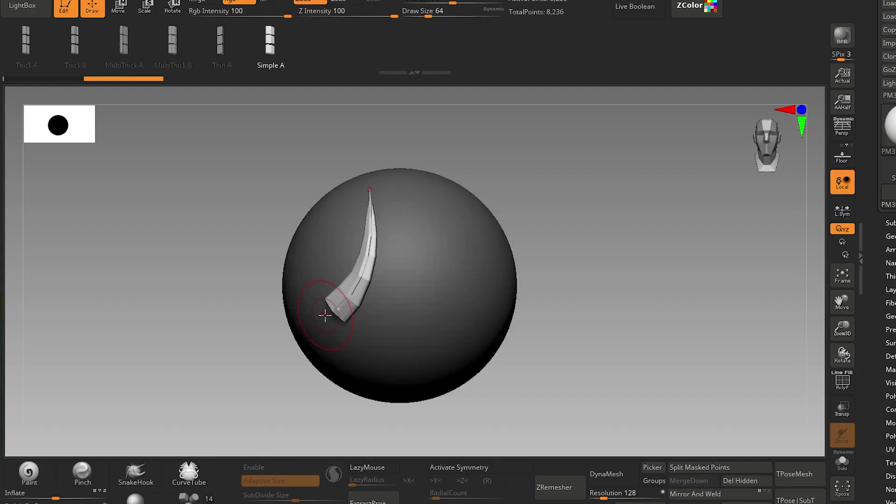
{"action": "left_click_drag", "start_coordinate": [383, 356], "coordinate": [384, 355]}
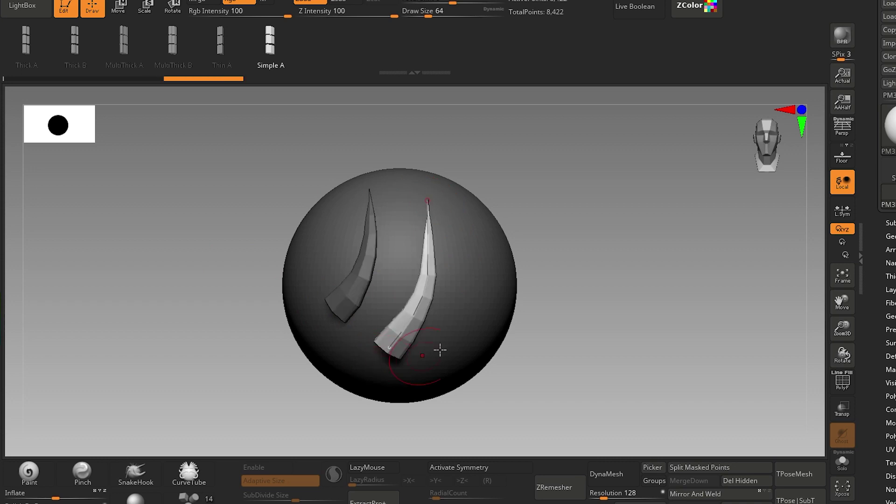
{"action": "left_click_drag", "start_coordinate": [423, 381], "coordinate": [424, 381]}
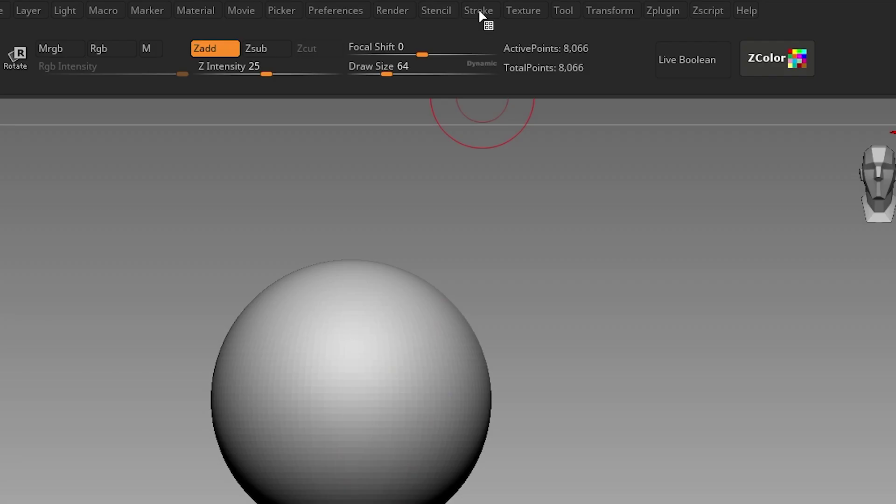
Dock the Stroke palette beside the canvas and set the brush's CurveStep to 0.2.
{"action": "left_click", "coordinate": [480, 11]}
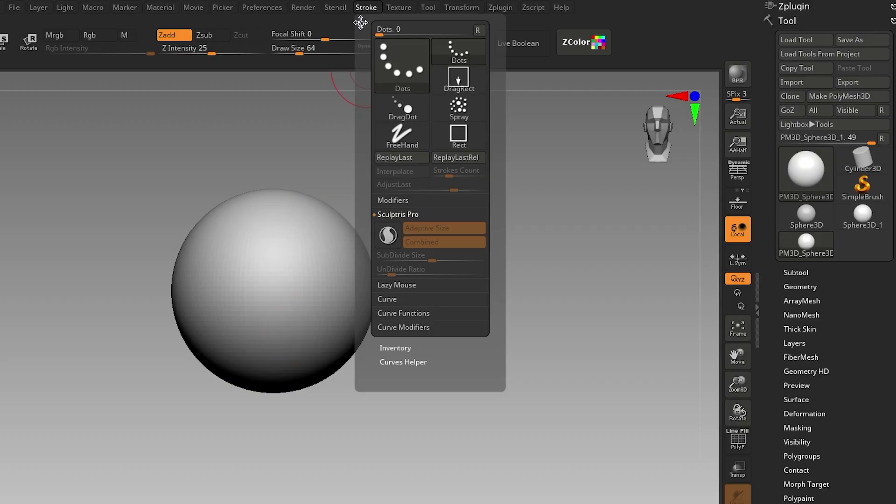
{"action": "left_click", "coordinate": [494, 25]}
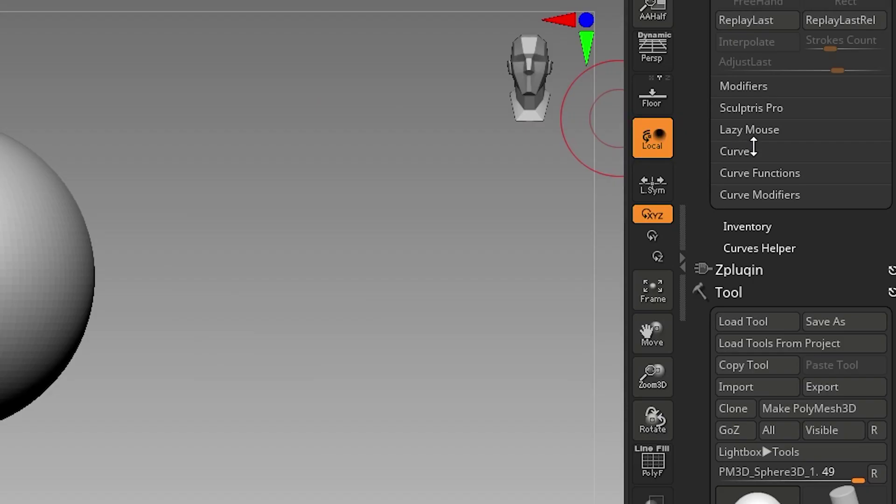
{"action": "left_click", "coordinate": [735, 151]}
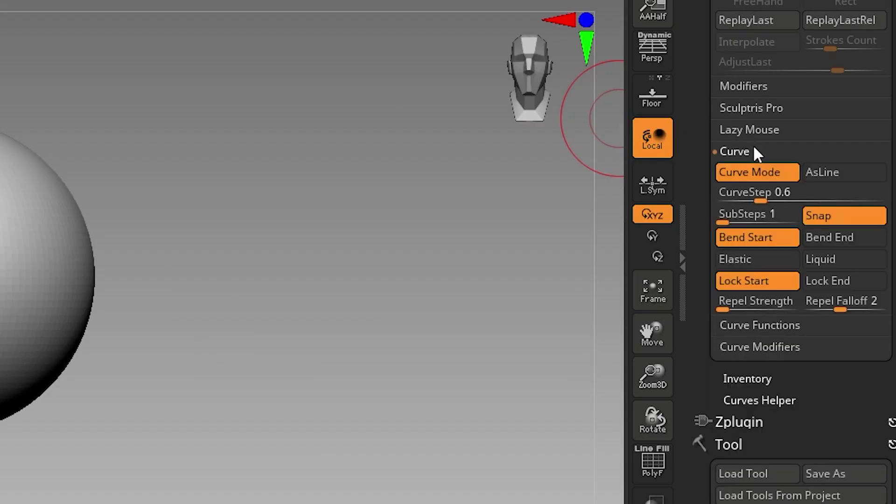
{"action": "left_click", "coordinate": [759, 195]}
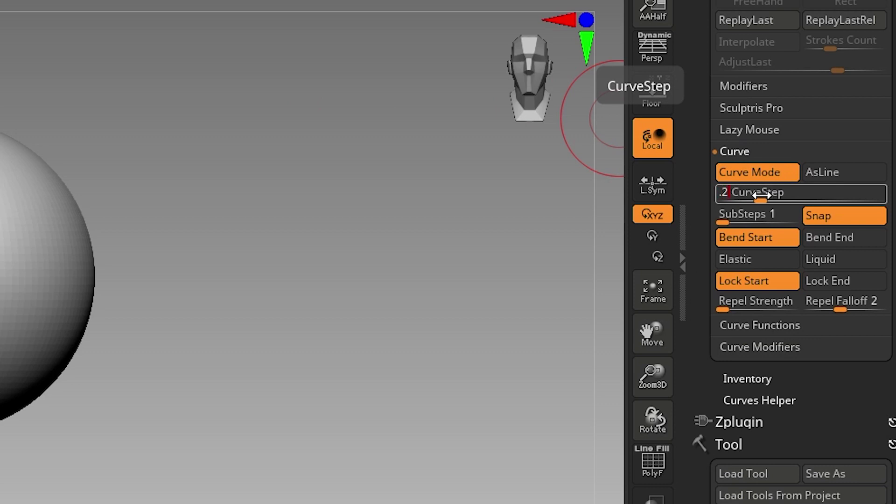
{"action": "key", "text": "Return"}
Flip the Curve Falloff graph in the Curve Modifiers vertically and bow its slope upward for a fuller taper.
{"action": "left_click", "coordinate": [746, 347]}
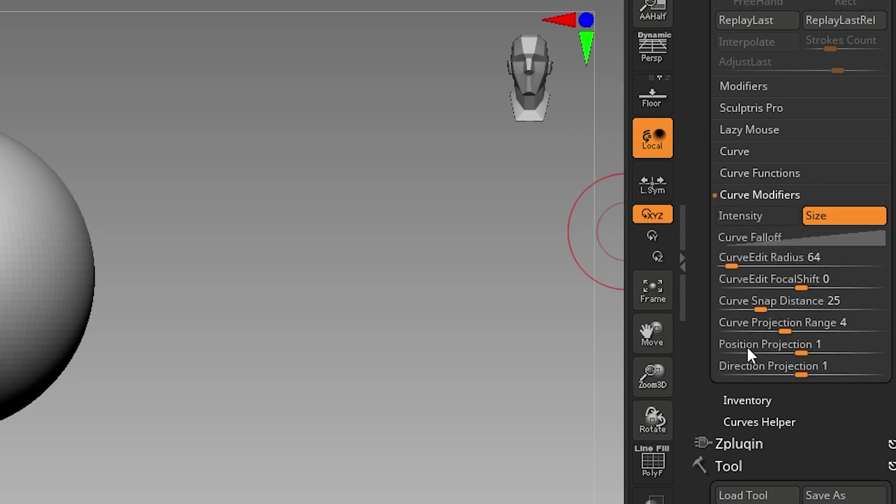
{"action": "left_click", "coordinate": [746, 239]}
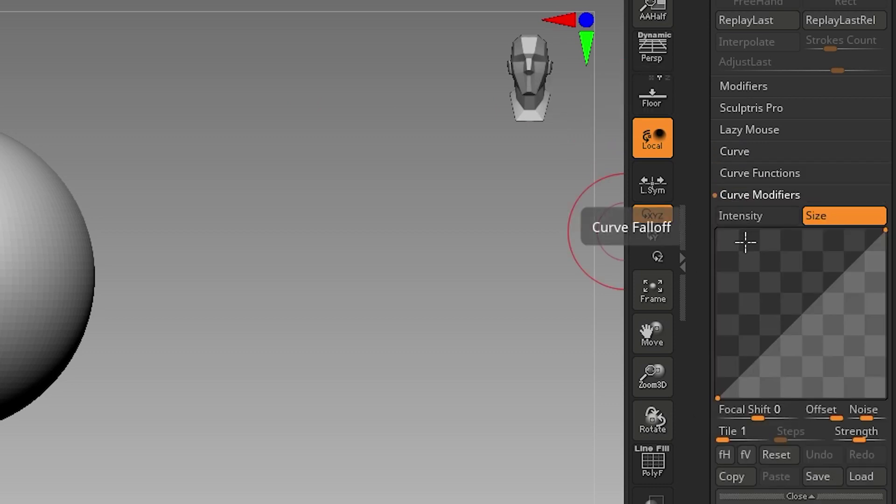
{"action": "left_click", "coordinate": [743, 455]}
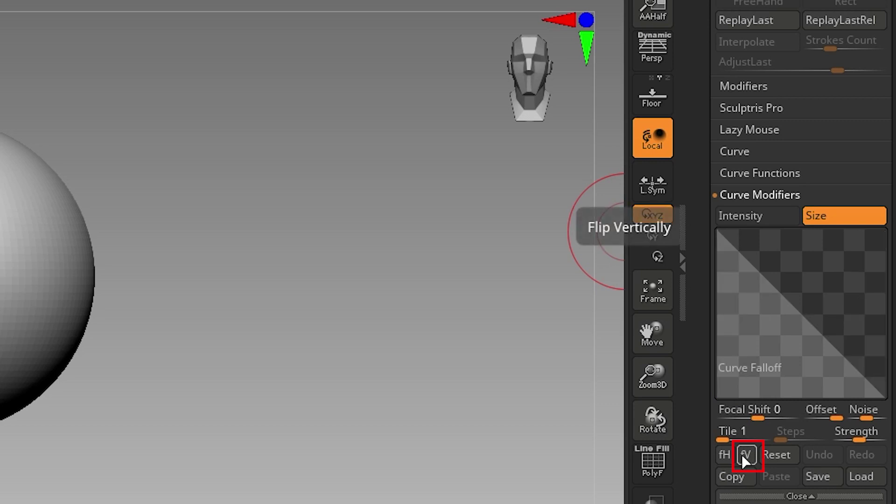
{"action": "left_click_drag", "start_coordinate": [766, 278], "coordinate": [772, 233]}
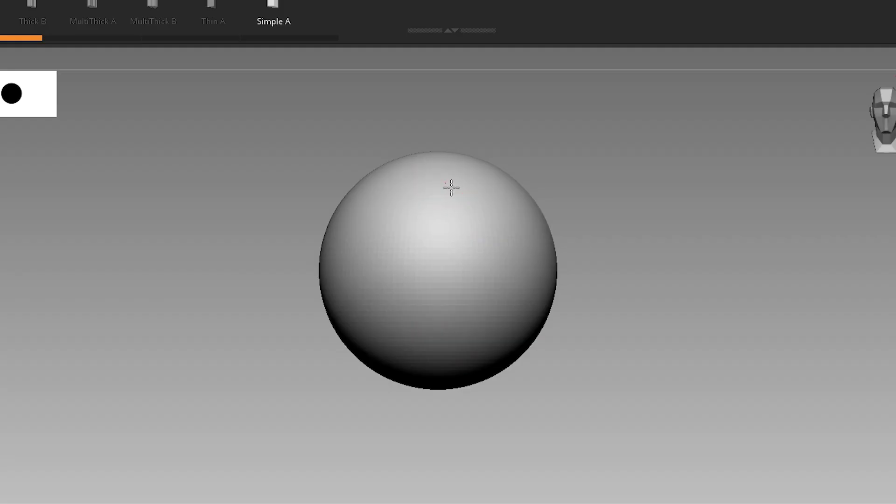
Draw several curved Simple A hair strands on the sphere that taper from thick to thin.
{"action": "left_click_drag", "start_coordinate": [449, 184], "coordinate": [440, 337]}
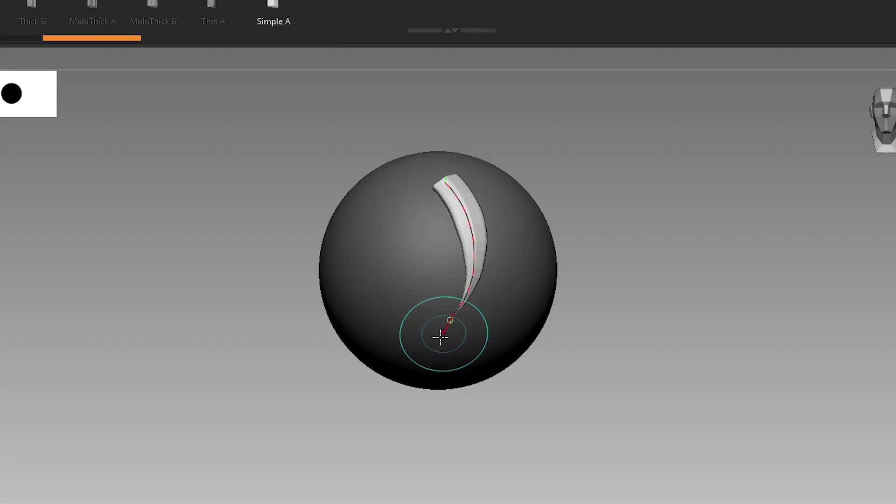
{"action": "left_click_drag", "start_coordinate": [396, 252], "coordinate": [407, 338]}
{"action": "left_click_drag", "start_coordinate": [523, 243], "coordinate": [492, 348]}
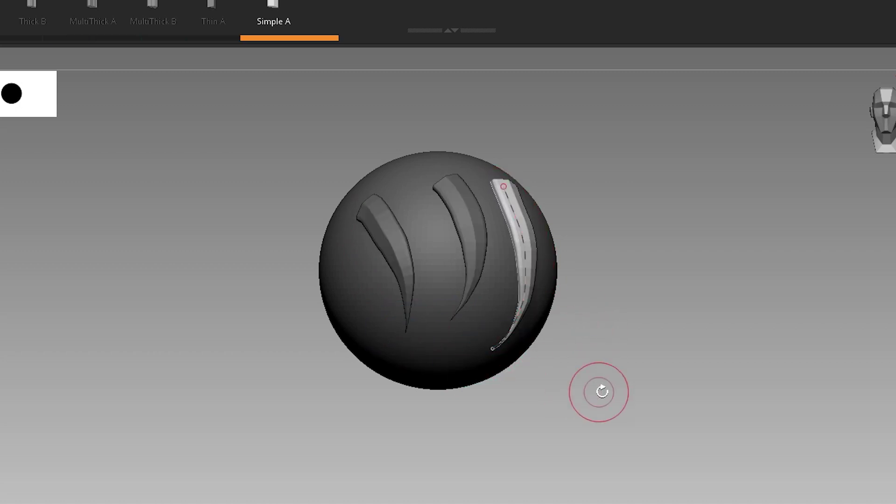
{"action": "left_click_drag", "start_coordinate": [333, 252], "coordinate": [361, 341]}
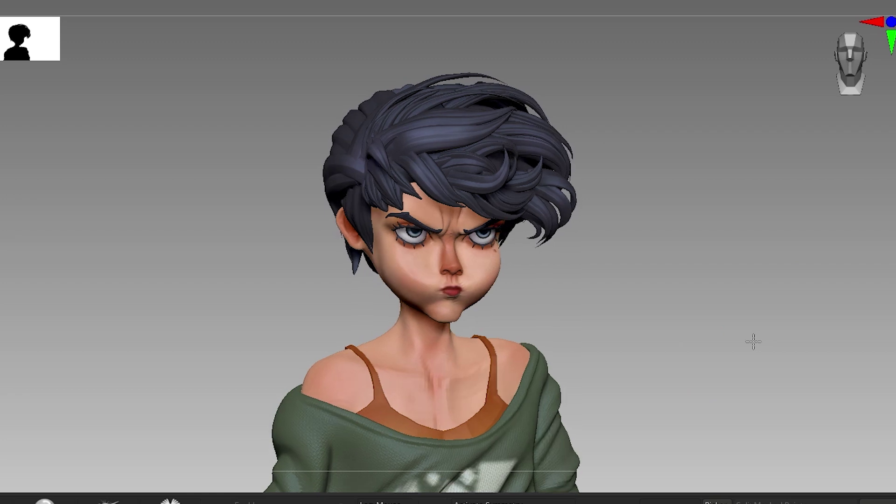
Pull the sphere on top of the head into the main hair mass and shape it toward the back.
{"action": "left_click_drag", "start_coordinate": [753, 342], "coordinate": [730, 340]}
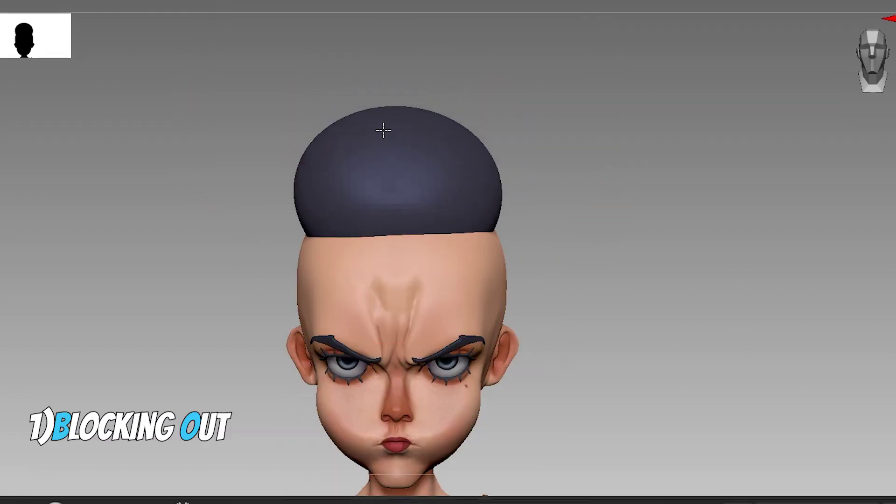
{"action": "mouse_move", "coordinate": [383, 130]}
{"action": "left_mouse_down"}
{"action": "mouse_move", "coordinate": [370, 245]}
{"action": "mouse_move", "coordinate": [392, 184]}
{"action": "left_mouse_up"}
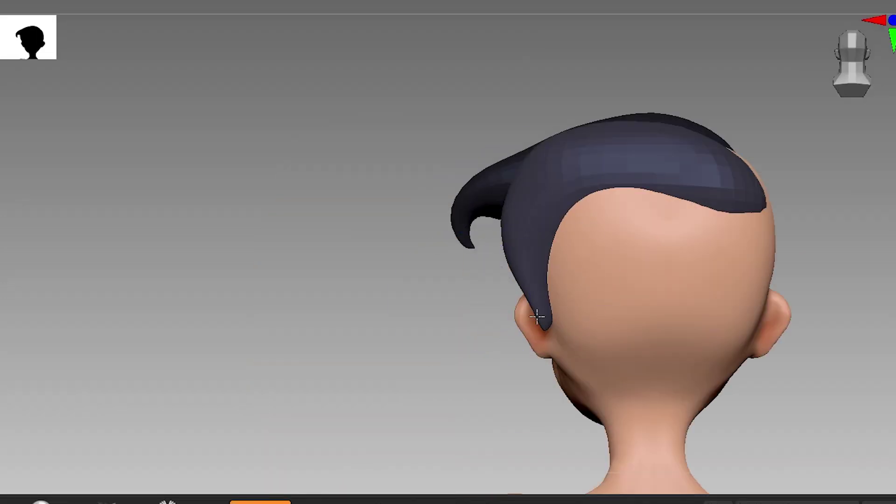
{"action": "left_click_drag", "start_coordinate": [607, 355], "coordinate": [517, 361]}
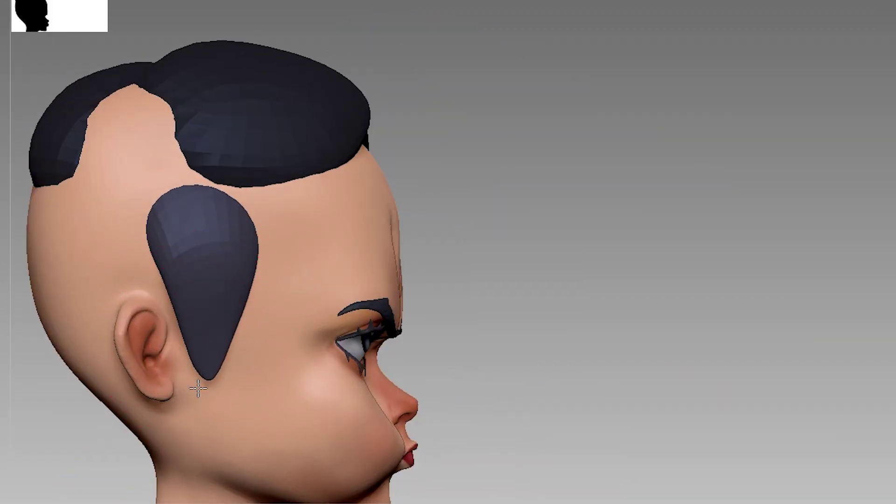
Shape the sideburn piece in front of the ear and blend the temple hair piece into the top mass.
{"action": "mouse_move", "coordinate": [197, 388]}
{"action": "left_mouse_down"}
{"action": "mouse_move", "coordinate": [182, 321]}
{"action": "mouse_move", "coordinate": [194, 378]}
{"action": "mouse_move", "coordinate": [214, 362]}
{"action": "left_mouse_up"}
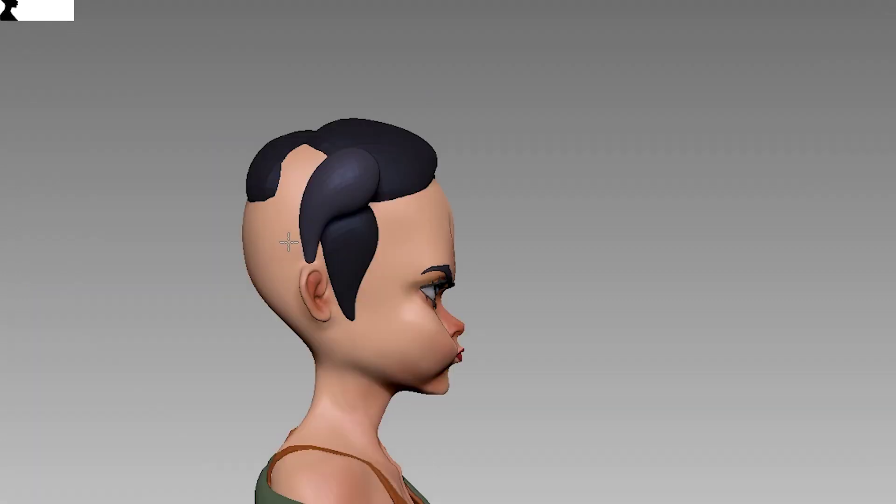
{"action": "left_click_drag", "start_coordinate": [503, 172], "coordinate": [466, 177]}
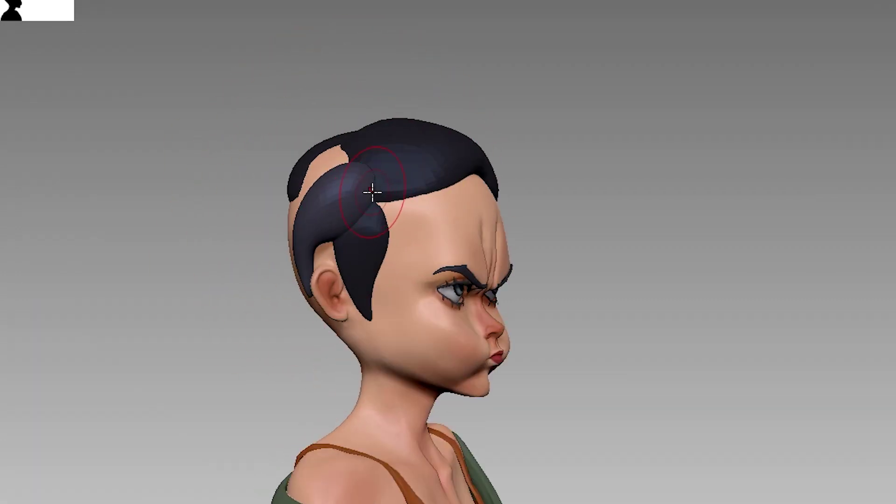
{"action": "left_click_drag", "start_coordinate": [372, 192], "coordinate": [396, 203]}
{"action": "left_click_drag", "start_coordinate": [509, 177], "coordinate": [546, 178]}
{"action": "key", "text": "s"}
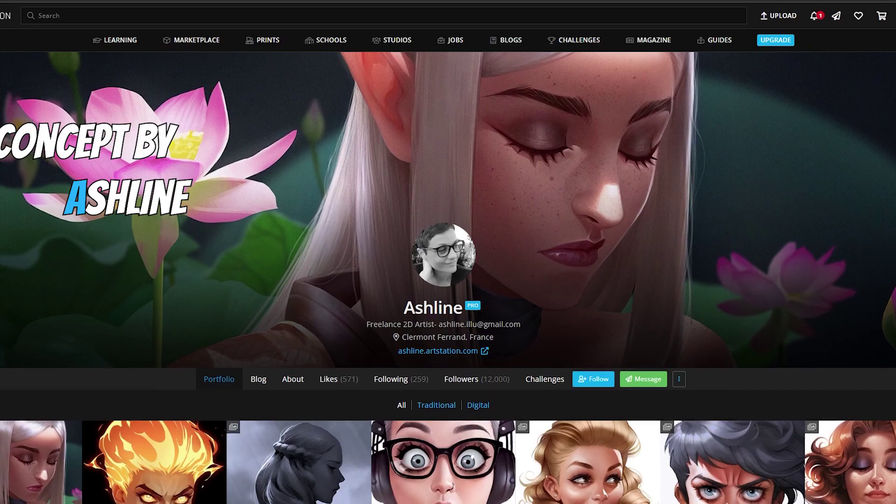
Browse the concept artist's ArtStation portfolio for the angry short-haired character artwork.
{"action": "scroll", "coordinate": [448, 280], "scroll_direction": "down", "scroll_amount": 5}
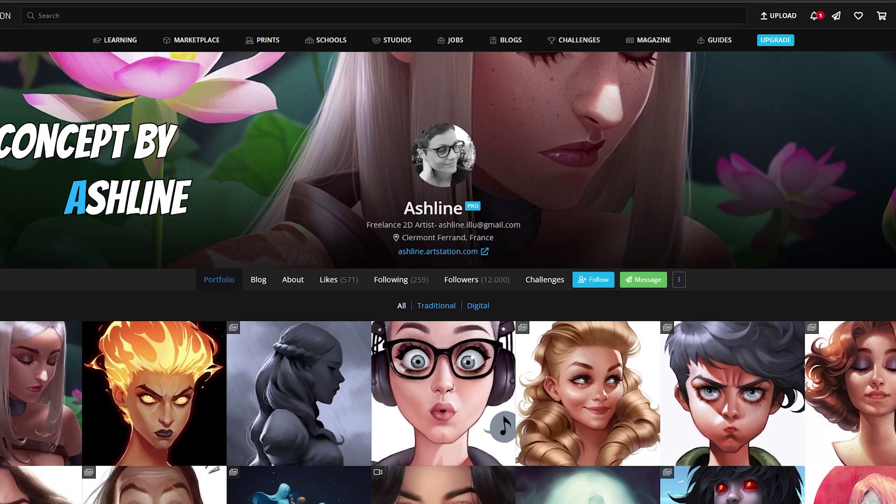
{"action": "scroll", "coordinate": [447, 280], "scroll_direction": "down", "scroll_amount": 5}
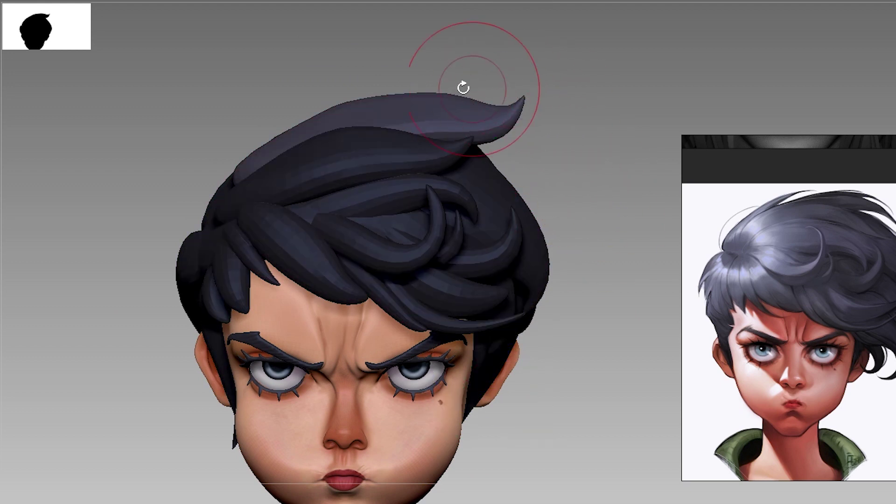
Bend the large top hair lock down toward the side of the head with the Transpose line and adjust its tip.
{"action": "left_click_drag", "start_coordinate": [539, 53], "coordinate": [579, 136]}
{"action": "mouse_move", "coordinate": [296, 110]}
{"action": "left_mouse_down"}
{"action": "mouse_move", "coordinate": [360, 86]}
{"action": "mouse_move", "coordinate": [639, 137]}
{"action": "mouse_move", "coordinate": [566, 257]}
{"action": "left_mouse_up"}
{"action": "key", "text": "q"}
{"action": "mouse_move", "coordinate": [512, 182]}
{"action": "left_mouse_down"}
{"action": "mouse_move", "coordinate": [504, 152]}
{"action": "mouse_move", "coordinate": [492, 159]}
{"action": "left_mouse_up"}
Enlarge the brush, select the top hair lock and push its upper contour into shape.
{"action": "key", "text": "ctrl+shift+a"}
{"action": "key", "text": "bracketright"}
{"action": "key", "text": "bracketright"}
{"action": "left_click", "coordinate": [503, 158], "text": "alt"}
{"action": "left_click_drag", "start_coordinate": [455, 131], "coordinate": [470, 113]}
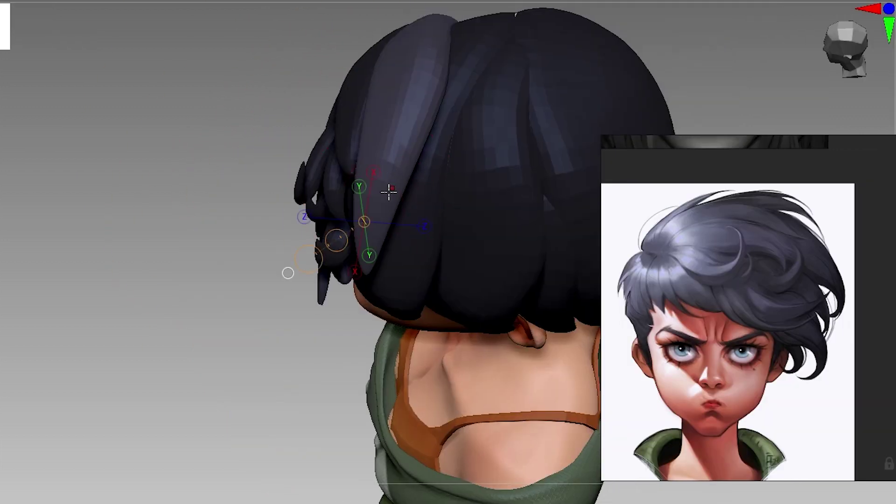
Mask along the top hair lock and reposition its free end so the tip curves outward from the head.
{"action": "mouse_move", "coordinate": [300, 440]}
{"action": "left_mouse_down", "text": "ctrl"}
{"action": "mouse_move", "coordinate": [388, 141]}
{"action": "mouse_move", "coordinate": [410, 25]}
{"action": "left_mouse_up", "text": "ctrl"}
{"action": "left_click_drag", "start_coordinate": [311, 376], "coordinate": [397, 39], "text": "ctrl"}
{"action": "left_click_drag", "start_coordinate": [402, 182], "coordinate": [387, 187]}
{"action": "key", "text": "s"}
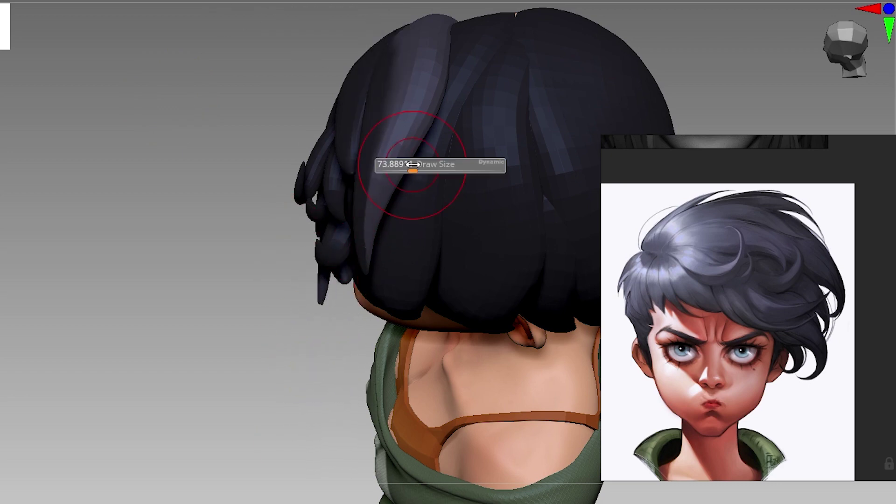
{"action": "left_click_drag", "start_coordinate": [410, 168], "coordinate": [436, 168]}
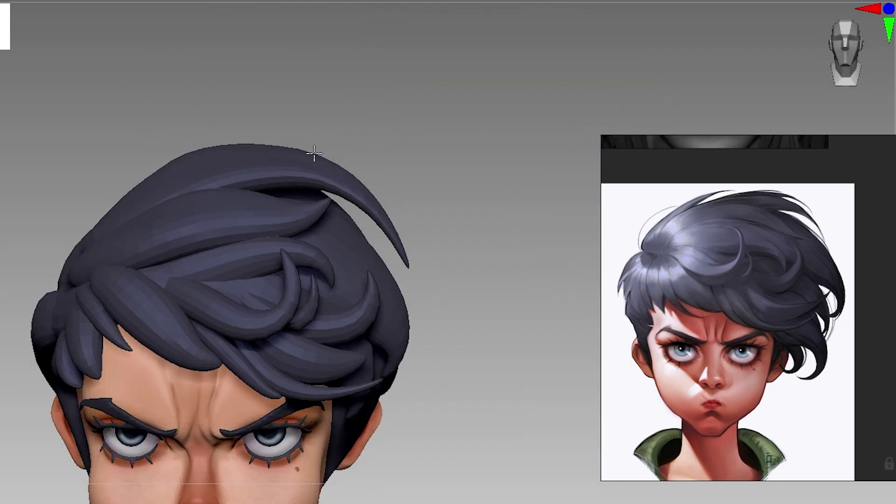
{"action": "left_click_drag", "start_coordinate": [486, 245], "coordinate": [531, 232], "text": "alt"}
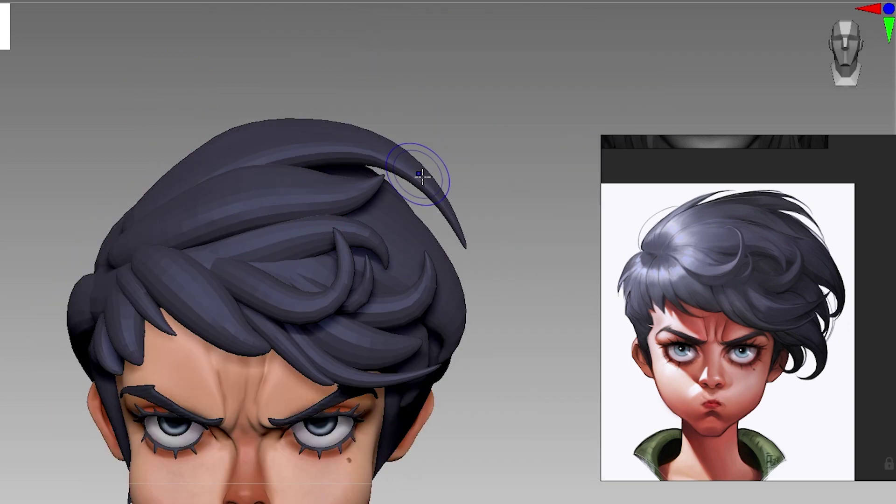
Isolate the small upswept curls beside the fringe with masks and reshape the inner curl's tip.
{"action": "left_click_drag", "start_coordinate": [368, 320], "coordinate": [511, 263], "text": "ctrl"}
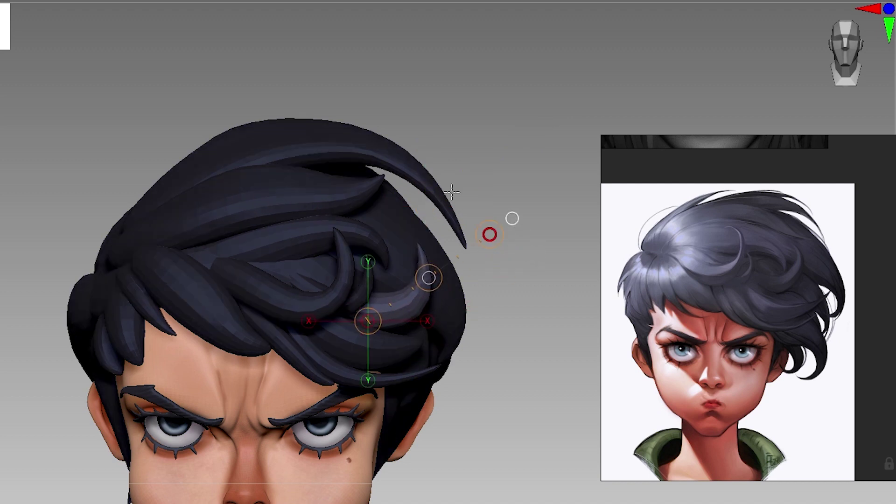
{"action": "key", "text": "q"}
{"action": "left_click", "coordinate": [321, 290], "text": "alt"}
{"action": "left_click_drag", "start_coordinate": [104, 96], "coordinate": [154, 121]}
{"action": "left_click", "coordinate": [362, 290], "text": "alt"}
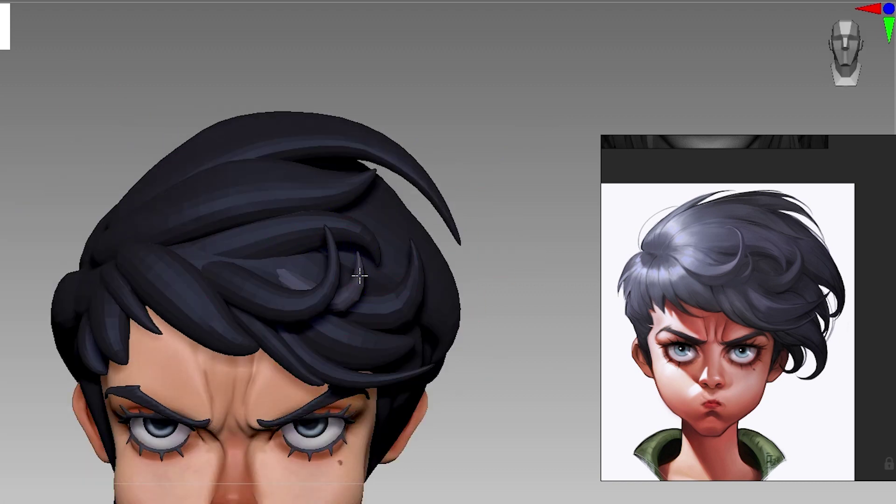
Isolate the long lower fringe lock and pull its free end outward into a tapered tip, adjusting the brush size.
{"action": "left_click_drag", "start_coordinate": [542, 389], "coordinate": [426, 232], "text": "alt"}
{"action": "left_click", "coordinate": [411, 215], "text": "alt"}
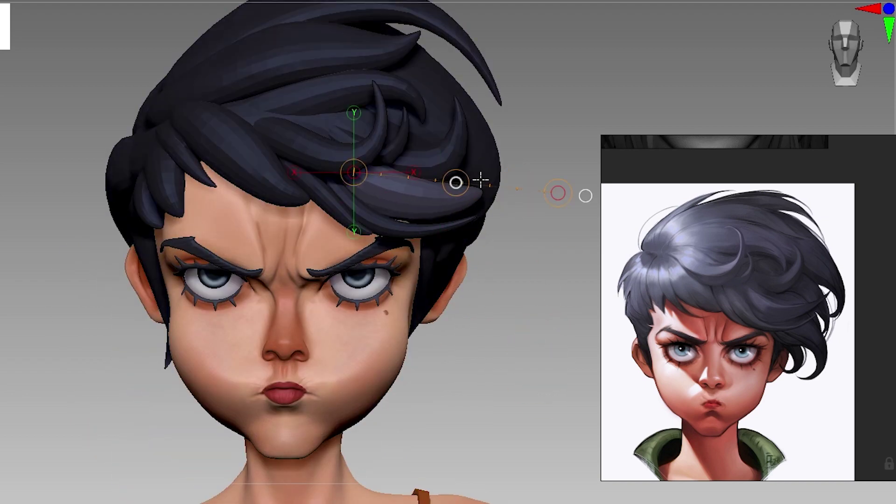
{"action": "key", "text": "q"}
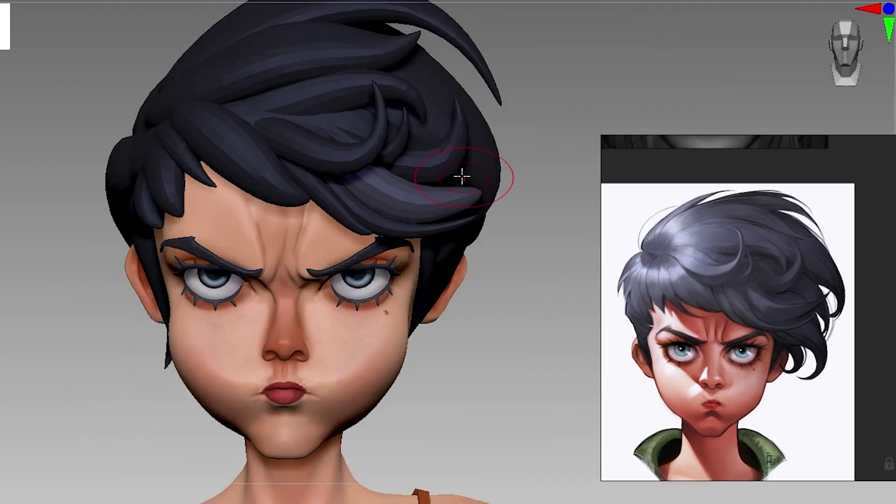
{"action": "right_click_drag", "start_coordinate": [406, 204], "coordinate": [428, 196], "text": "ctrl"}
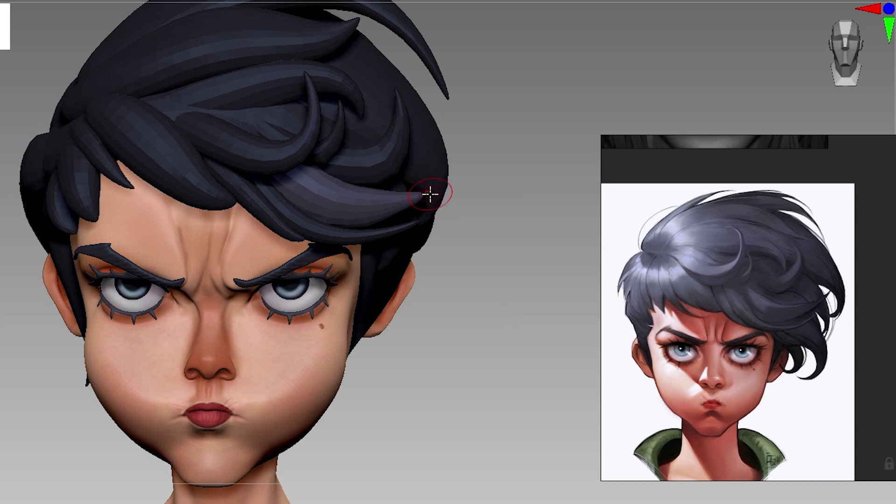
{"action": "mouse_move", "coordinate": [347, 189]}
{"action": "right_mouse_down", "text": "ctrl"}
{"action": "mouse_move", "coordinate": [502, 320]}
{"action": "mouse_move", "coordinate": [510, 250]}
{"action": "mouse_move", "coordinate": [493, 291]}
{"action": "right_mouse_up", "text": "ctrl"}
{"action": "key", "text": "s"}
{"action": "left_click_drag", "start_coordinate": [390, 104], "coordinate": [406, 104]}
{"action": "key", "text": "shift+f"}
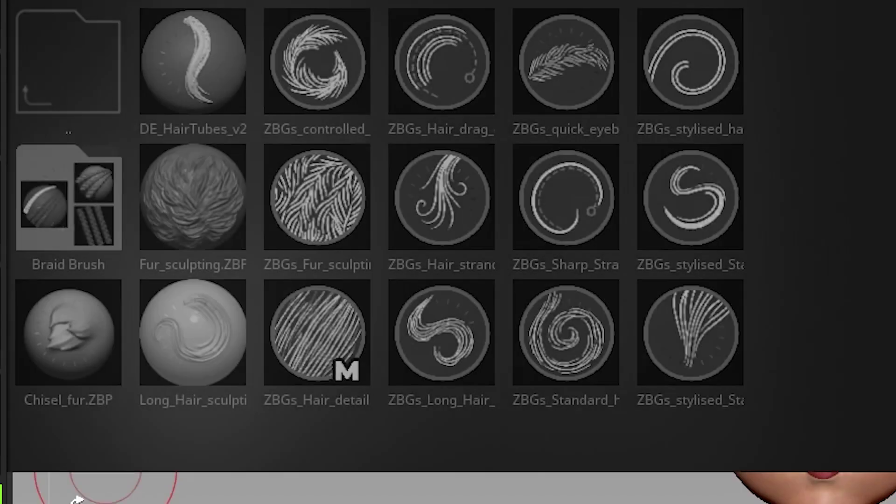
Load the DE_HairTubes_v2 brush, dock the Stroke palette beside the viewport and lower CurveStep to about 0.28.
{"action": "left_click", "coordinate": [198, 89]}
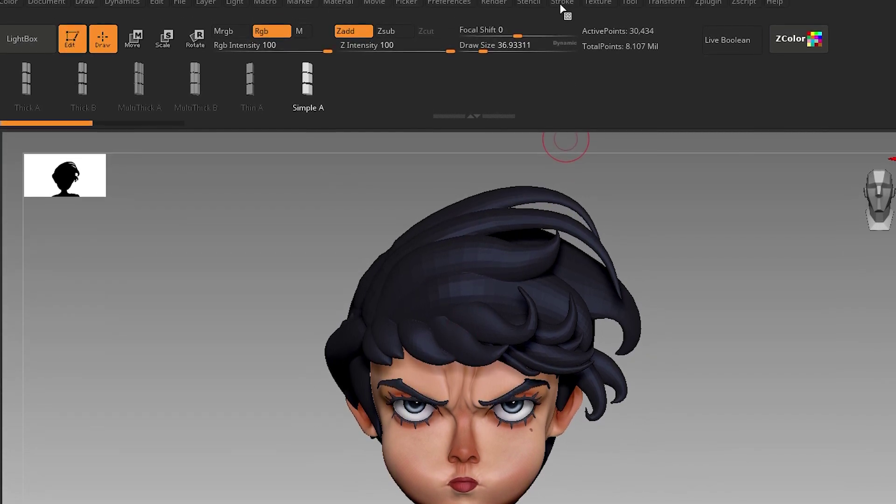
{"action": "left_click", "coordinate": [561, 6]}
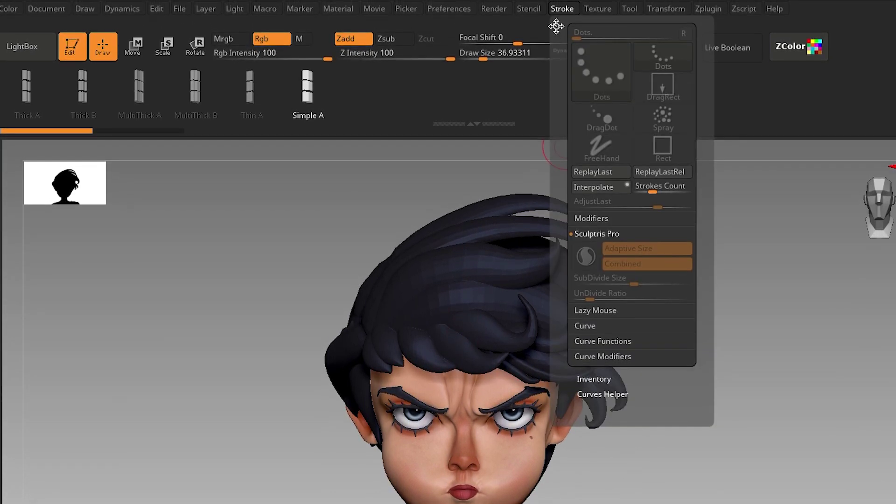
{"action": "mouse_move", "coordinate": [556, 26]}
{"action": "left_mouse_down"}
{"action": "mouse_move", "coordinate": [696, 120]}
{"action": "mouse_move", "coordinate": [800, 117]}
{"action": "left_mouse_up"}
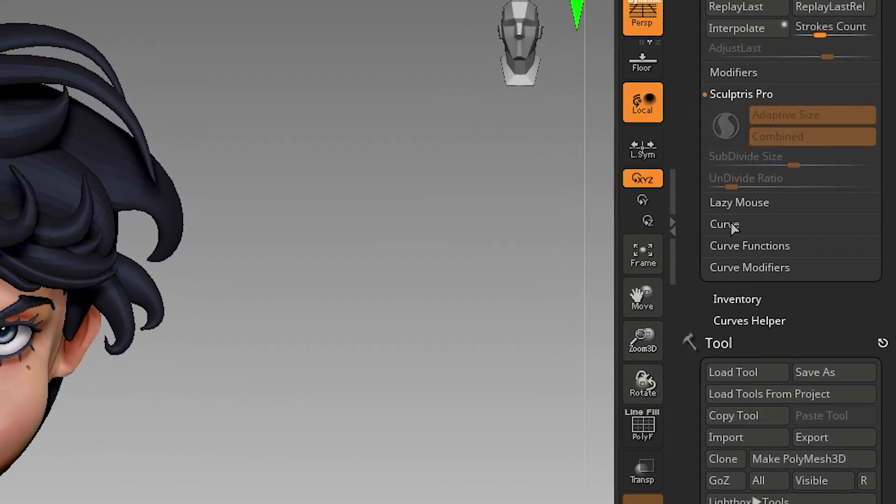
{"action": "left_click", "coordinate": [769, 298]}
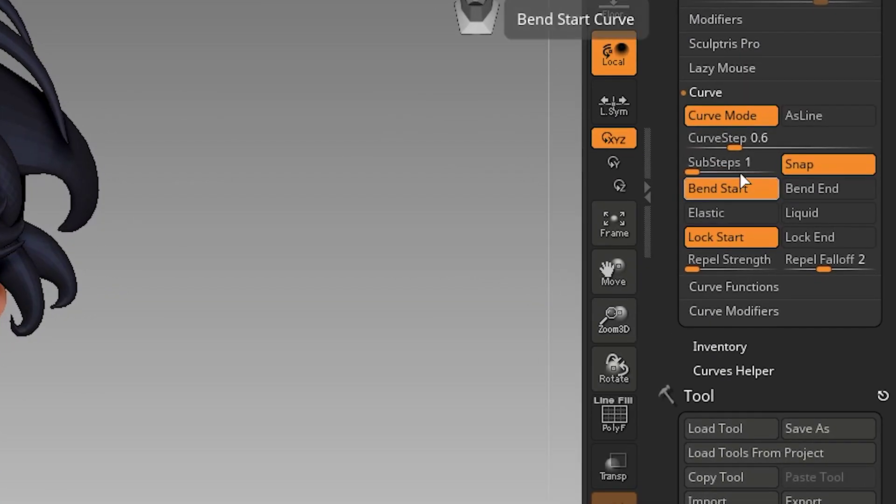
{"action": "left_click", "coordinate": [721, 146]}
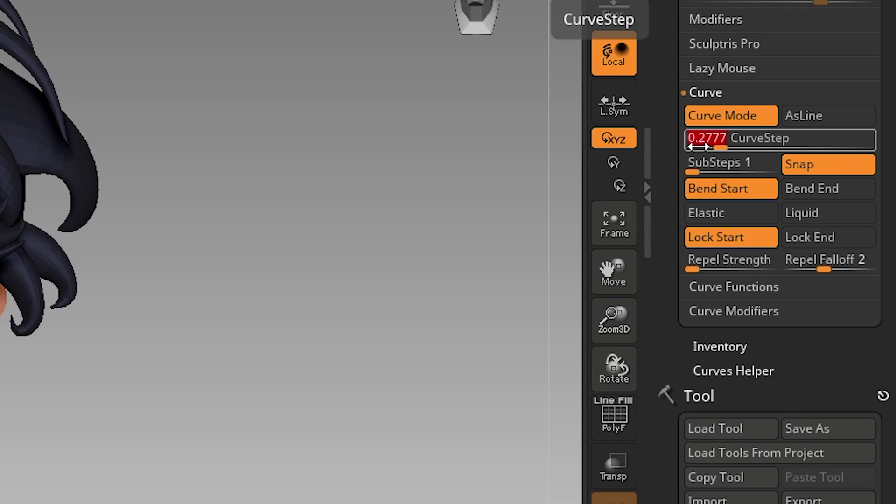
Flip the Curve Falloff of the Curve Modifiers vertically and raise its middle so strands taper toward the tip.
{"action": "left_click", "coordinate": [730, 312]}
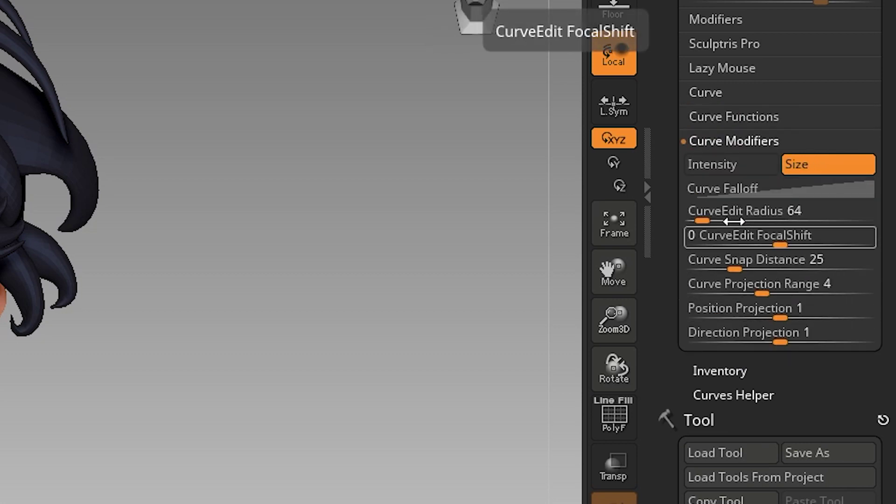
{"action": "left_click", "coordinate": [731, 186]}
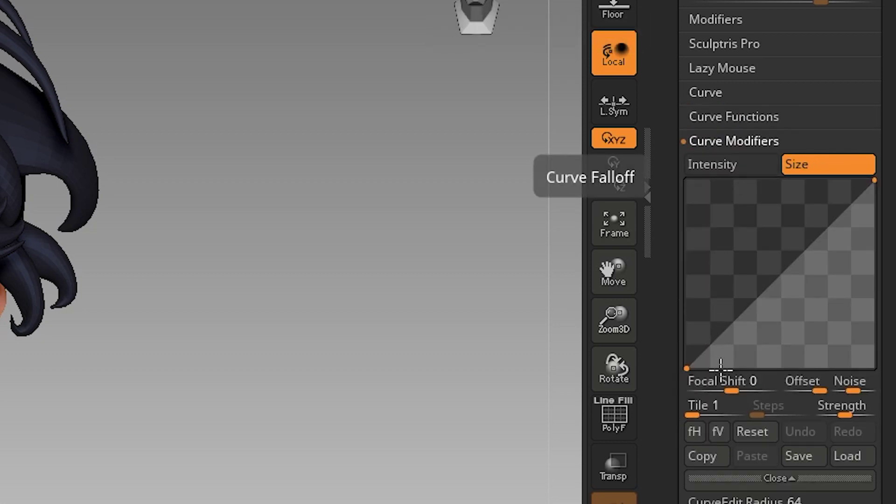
{"action": "left_click", "coordinate": [722, 437]}
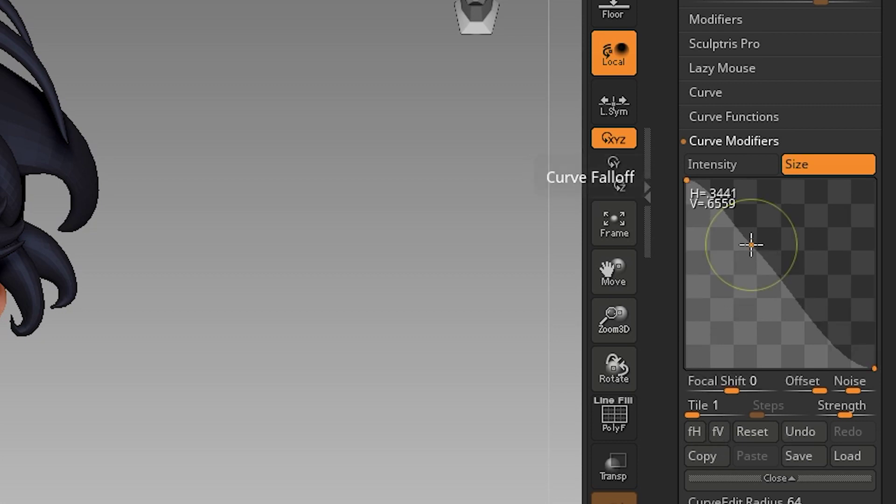
{"action": "left_click_drag", "start_coordinate": [751, 244], "coordinate": [756, 188]}
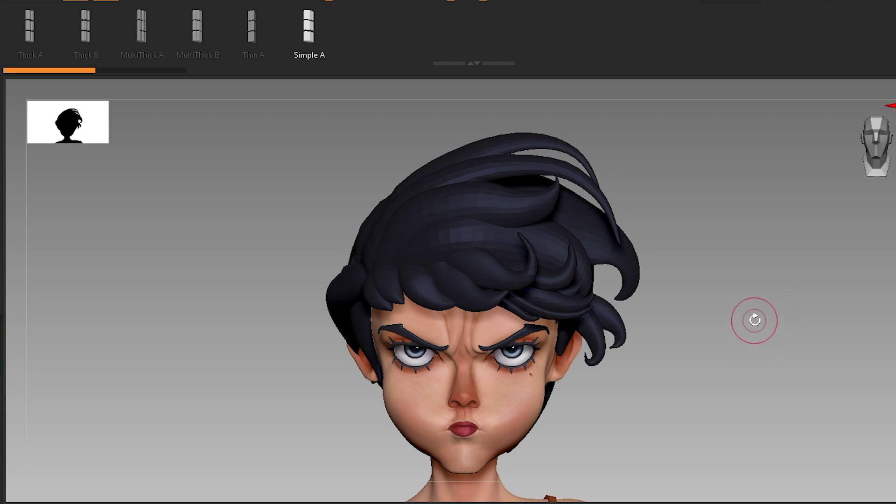
Review the hair locks' polygroups in wireframe and use Cont Z for the Picker's depth sampling.
{"action": "left_click_drag", "start_coordinate": [754, 320], "coordinate": [747, 333]}
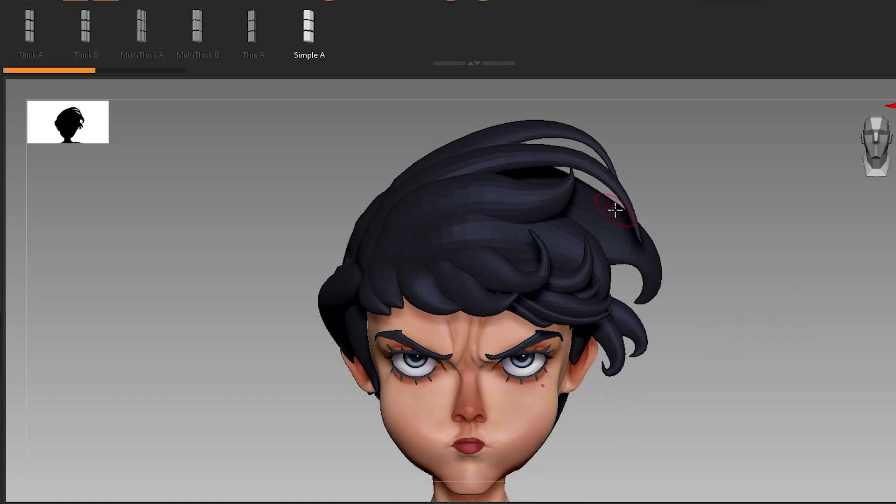
{"action": "key", "text": "shift+f"}
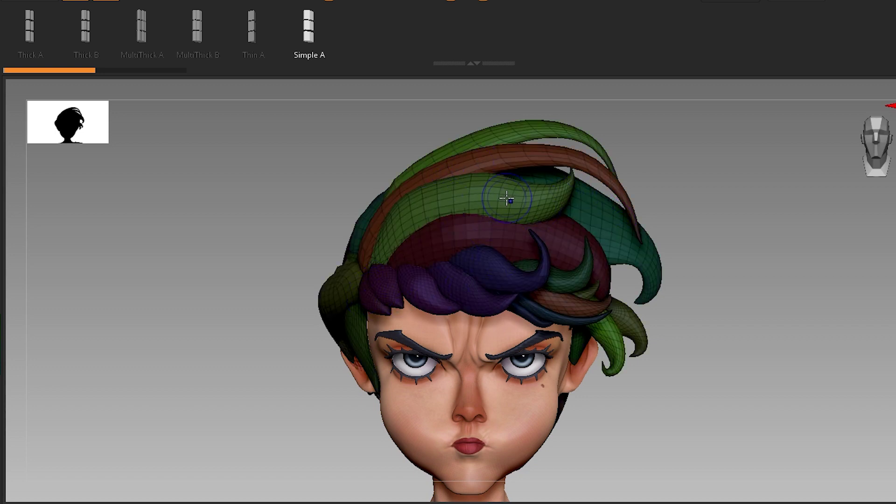
{"action": "key", "text": "shift+f"}
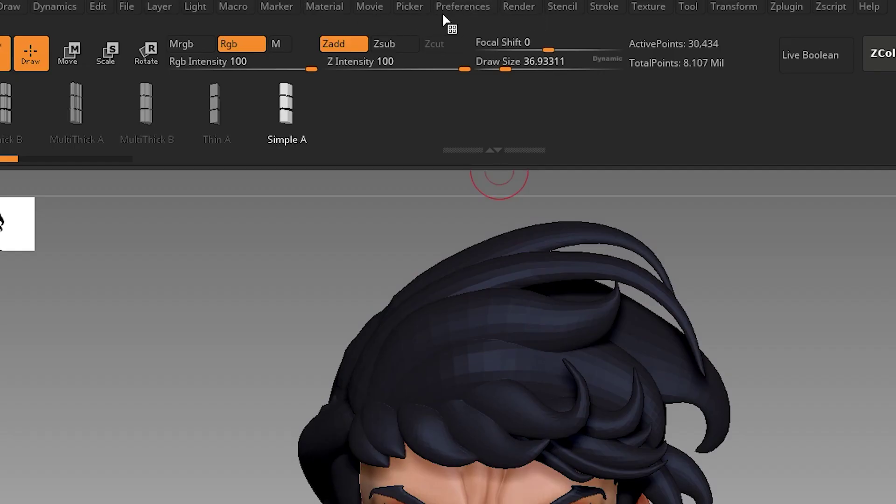
{"action": "left_click", "coordinate": [418, 13]}
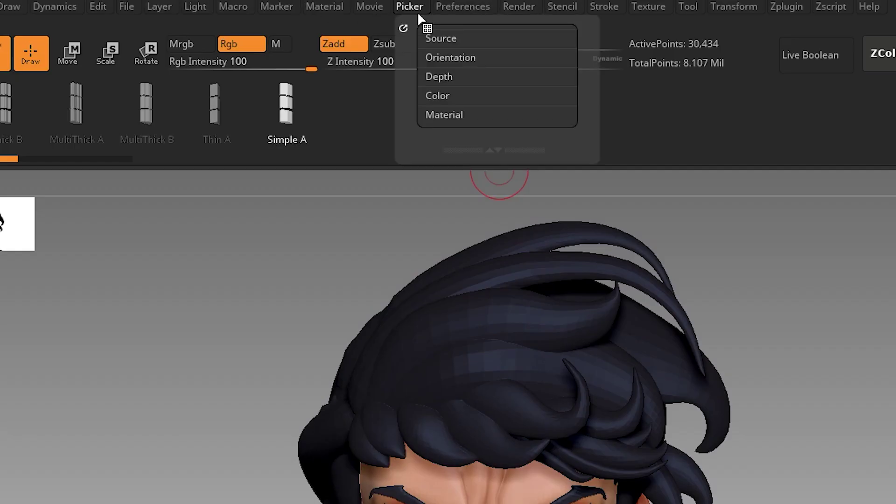
{"action": "left_click", "coordinate": [447, 78]}
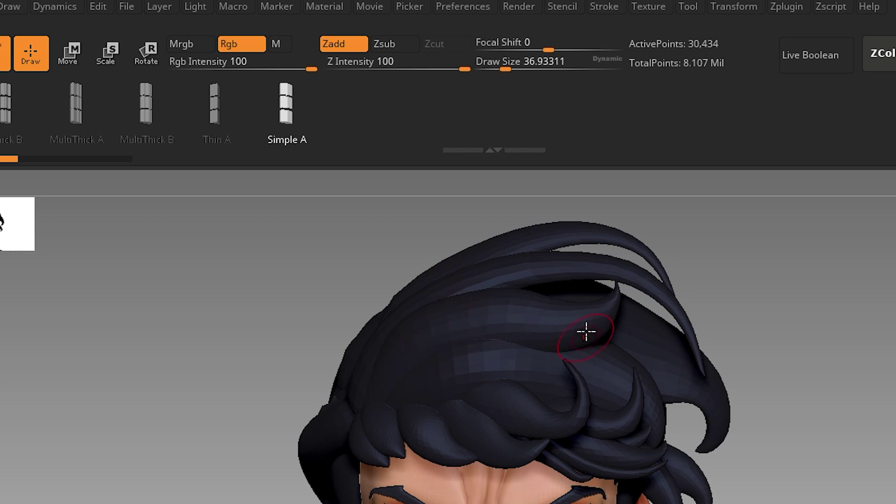
{"action": "left_click", "coordinate": [413, 8]}
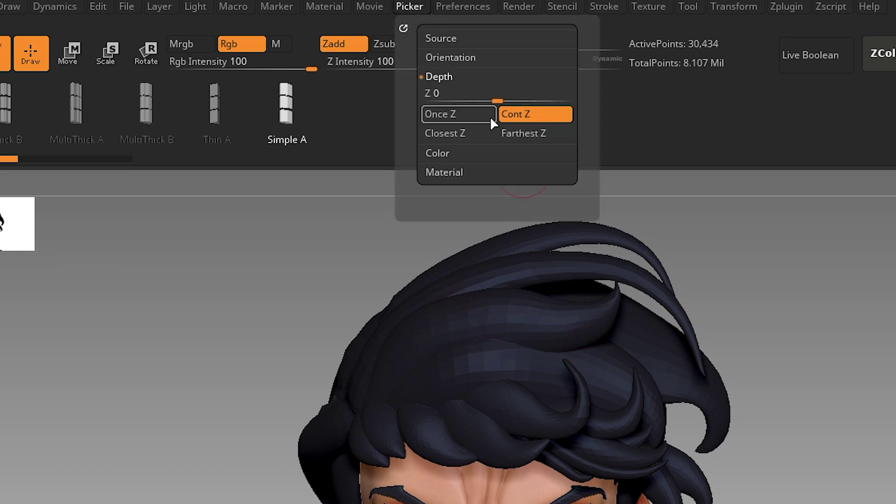
{"action": "left_click", "coordinate": [516, 132]}
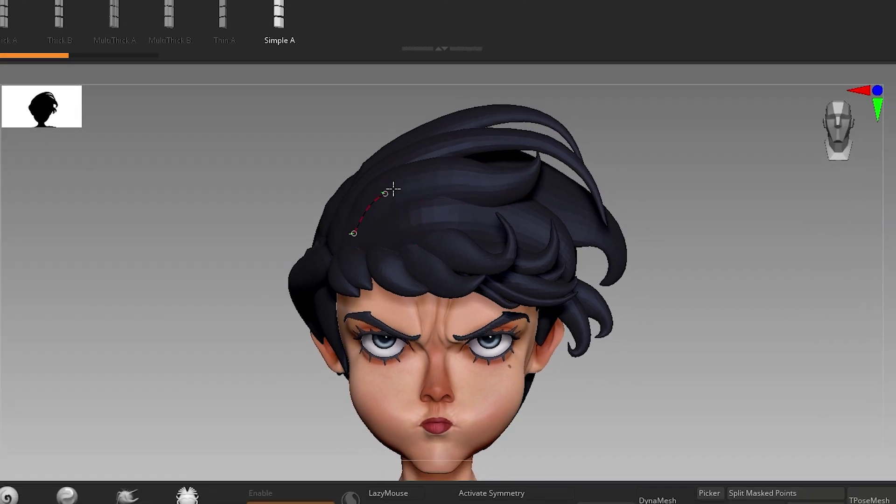
Try drawing Simple A hair strands from the side hairline along the upper front lock, undoing each attempt.
{"action": "left_click_drag", "start_coordinate": [538, 175], "coordinate": [539, 175]}
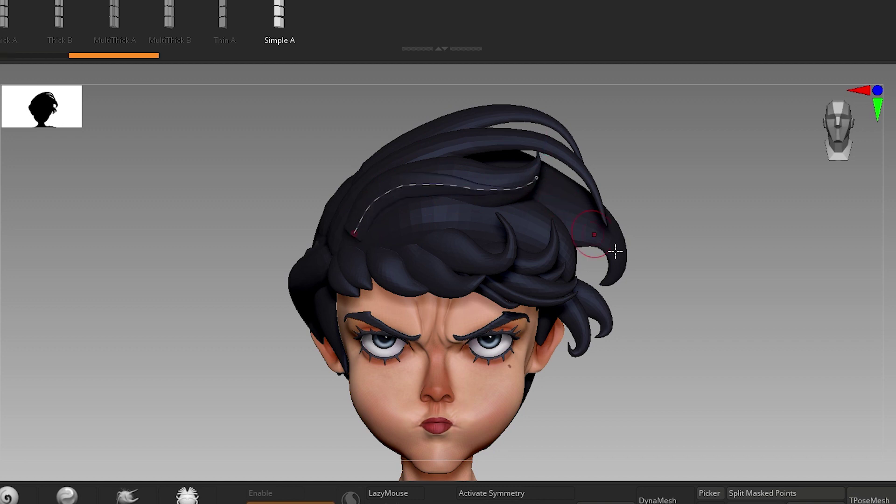
{"action": "mouse_move", "coordinate": [646, 149]}
{"action": "left_mouse_down"}
{"action": "mouse_move", "coordinate": [634, 146]}
{"action": "mouse_move", "coordinate": [646, 149]}
{"action": "mouse_move", "coordinate": [620, 276]}
{"action": "mouse_move", "coordinate": [695, 224]}
{"action": "mouse_move", "coordinate": [530, 182]}
{"action": "left_mouse_up"}
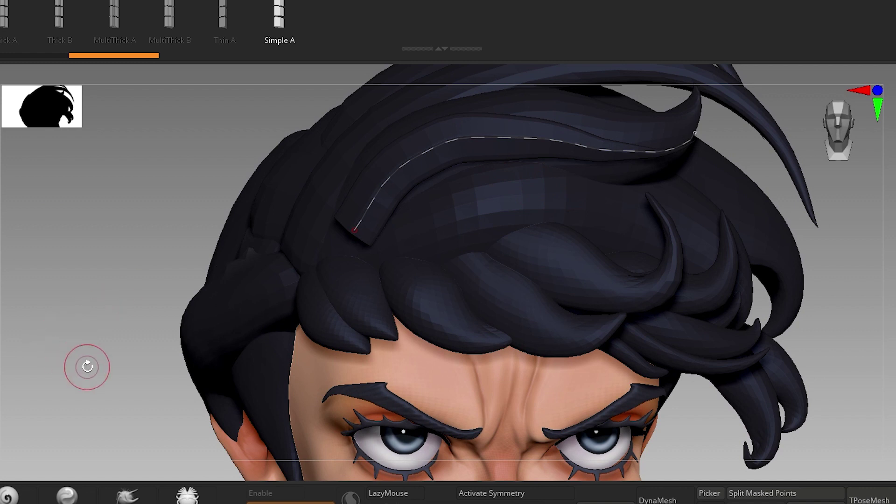
{"action": "left_click_drag", "start_coordinate": [87, 367], "coordinate": [146, 264], "text": "alt"}
{"action": "key", "text": "ctrl+z"}
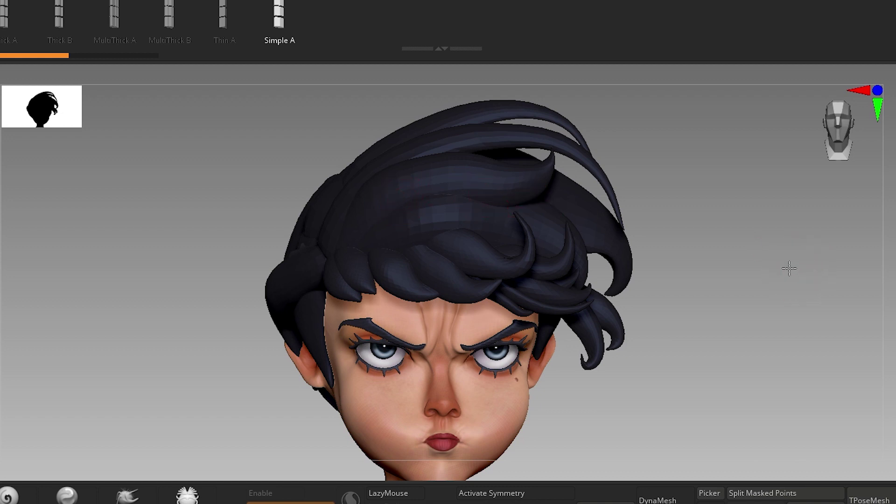
{"action": "left_click_drag", "start_coordinate": [788, 266], "coordinate": [783, 268]}
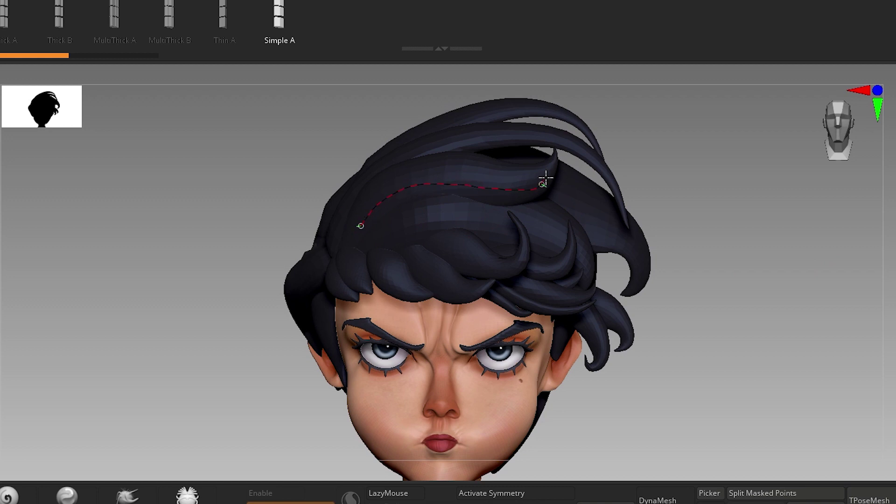
{"action": "left_click_drag", "start_coordinate": [211, 321], "coordinate": [390, 210]}
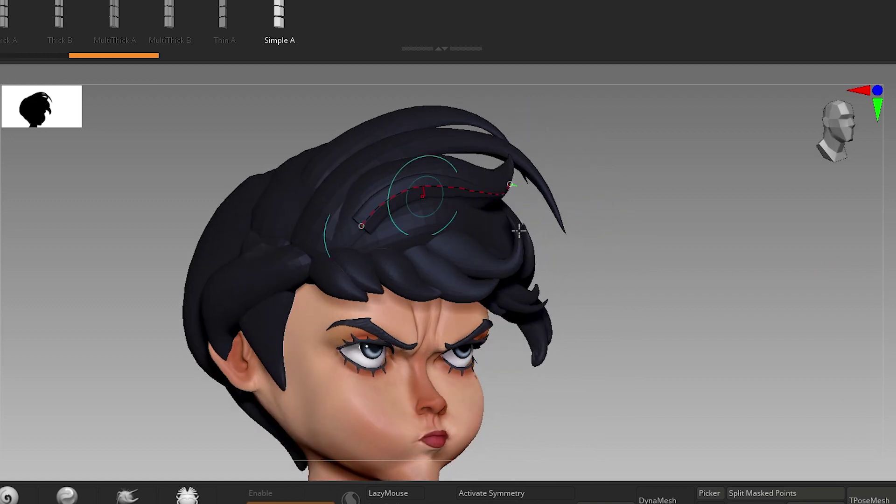
{"action": "left_click_drag", "start_coordinate": [704, 248], "coordinate": [667, 248]}
{"action": "key", "text": "ctrl+z"}
Draw a shorter Simple A strand along the upper front lock up to its tip and adjust its thickness through Draw Size.
{"action": "left_click_drag", "start_coordinate": [728, 241], "coordinate": [662, 242]}
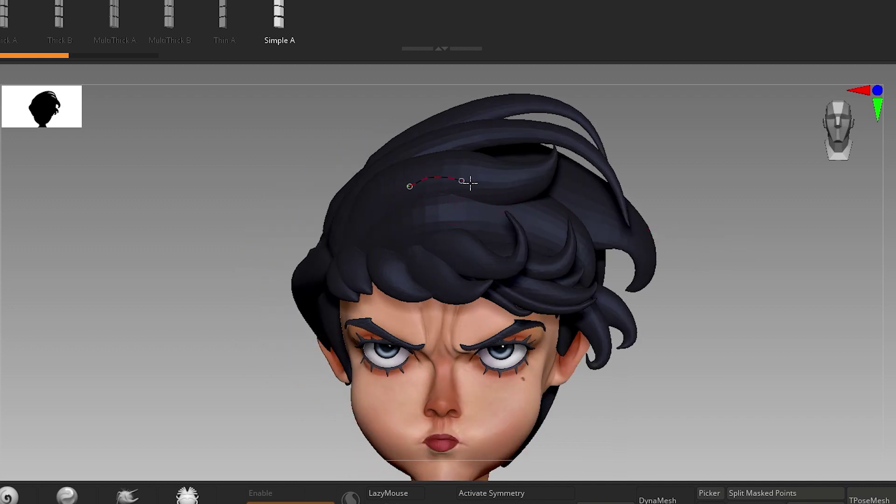
{"action": "left_click_drag", "start_coordinate": [553, 164], "coordinate": [553, 167]}
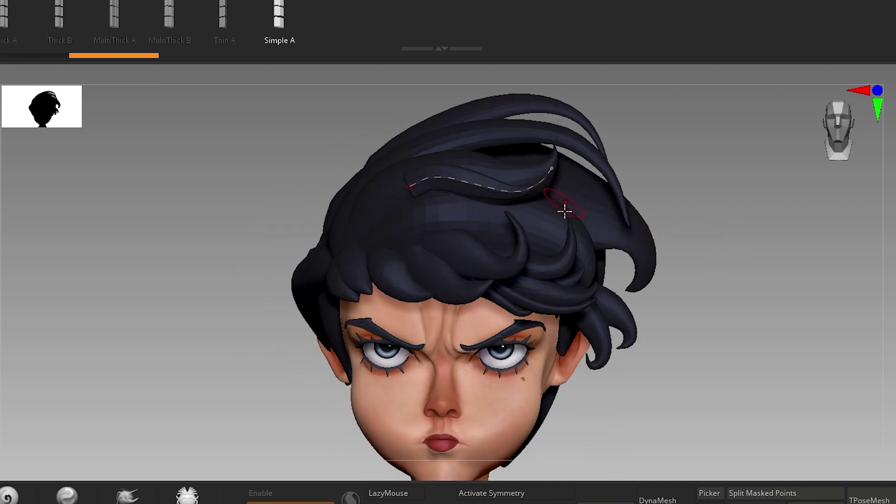
{"action": "left_click_drag", "start_coordinate": [716, 157], "coordinate": [681, 172], "text": "alt"}
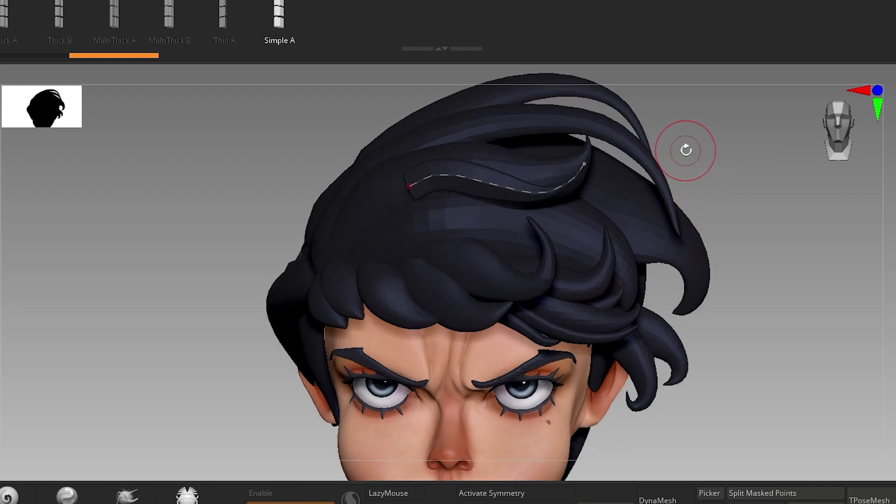
{"action": "key", "text": "s"}
{"action": "left_click_drag", "start_coordinate": [686, 150], "coordinate": [689, 150]}
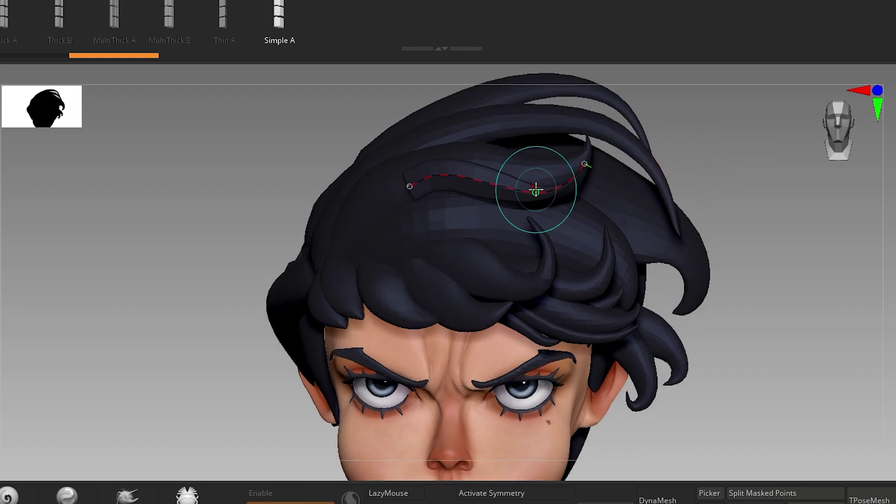
{"action": "left_click", "coordinate": [536, 190]}
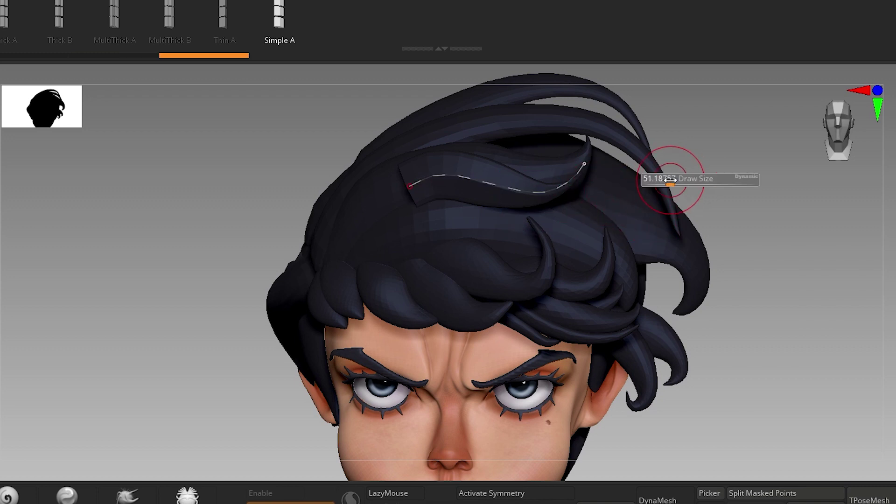
{"action": "left_click_drag", "start_coordinate": [578, 194], "coordinate": [462, 182], "text": "shift"}
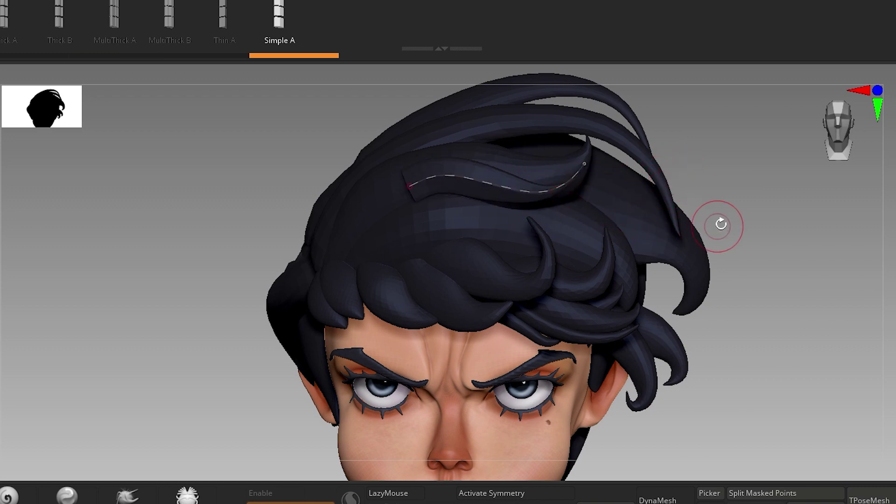
Draw a Simple A strand along the curled lock at the middle of the fringe, following it up to its tip.
{"action": "left_click_drag", "start_coordinate": [762, 207], "coordinate": [762, 190], "text": "alt"}
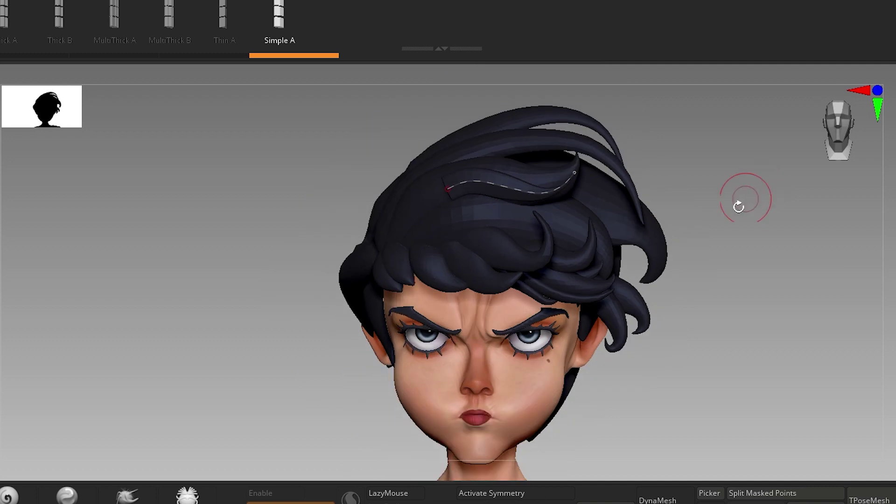
{"action": "mouse_move", "coordinate": [734, 253]}
{"action": "left_mouse_down", "text": "alt"}
{"action": "mouse_move", "coordinate": [734, 212]}
{"action": "mouse_move", "coordinate": [736, 231]}
{"action": "mouse_move", "coordinate": [728, 230]}
{"action": "mouse_move", "coordinate": [752, 245]}
{"action": "left_mouse_up", "text": "alt"}
{"action": "left_click_drag", "start_coordinate": [454, 211], "coordinate": [522, 246]}
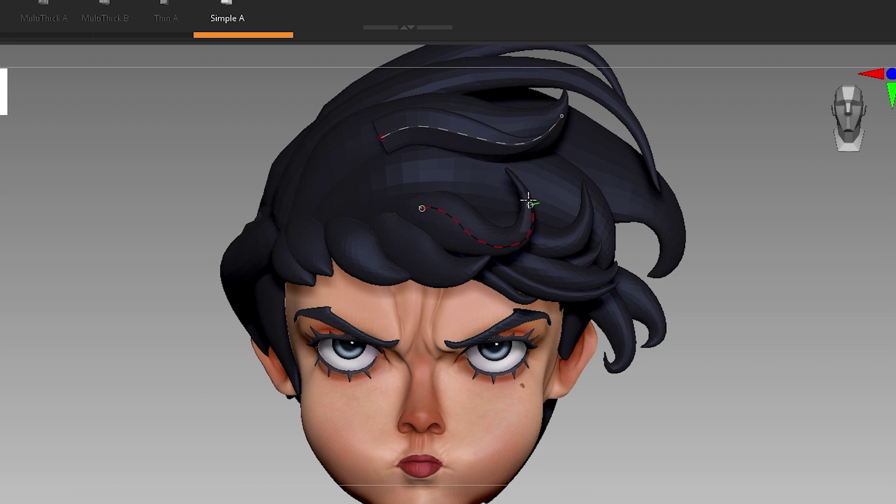
{"action": "left_click_drag", "start_coordinate": [529, 201], "coordinate": [530, 204]}
Draw Simple A strands along the two forehead fringe locks beside the curled lock, following each down to its tip.
{"action": "left_click_drag", "start_coordinate": [663, 459], "coordinate": [671, 384], "text": "alt"}
{"action": "left_click_drag", "start_coordinate": [394, 153], "coordinate": [427, 191]}
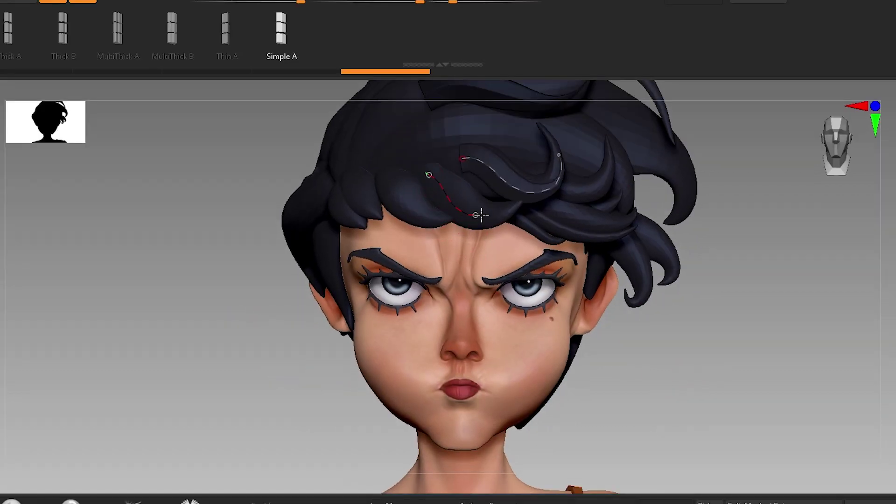
{"action": "left_click", "coordinate": [514, 206]}
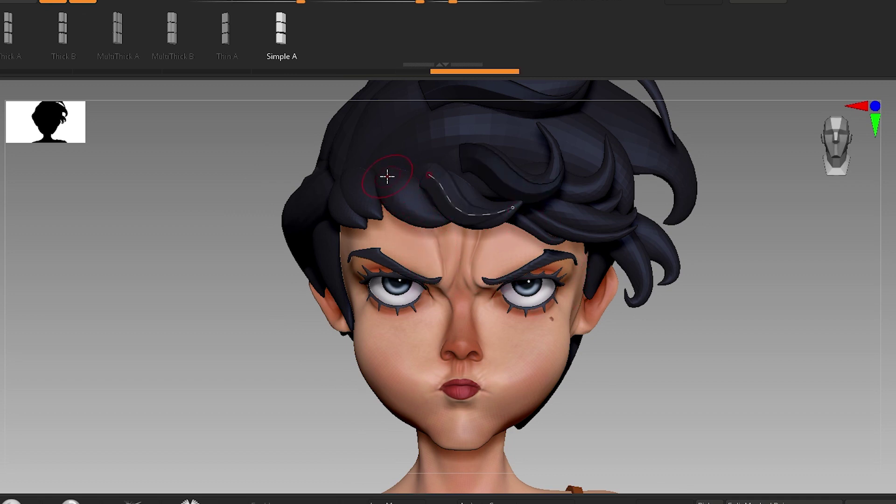
{"action": "left_click", "coordinate": [435, 216]}
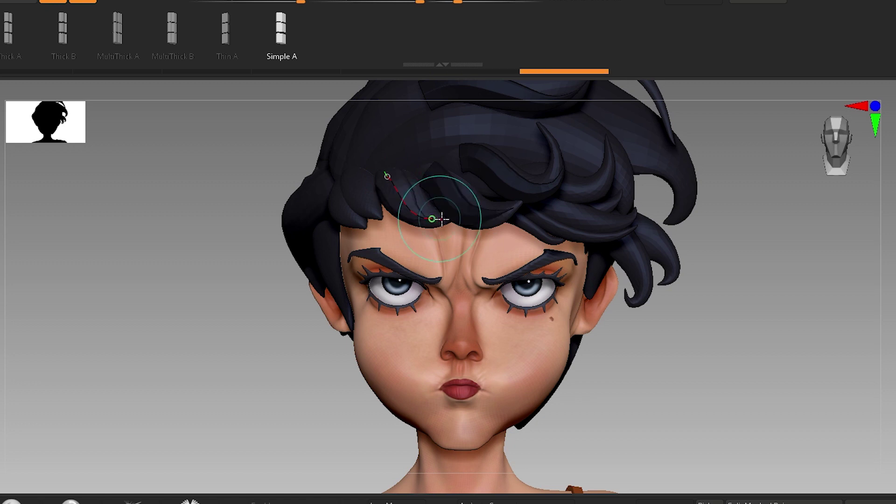
{"action": "left_click_drag", "start_coordinate": [732, 329], "coordinate": [711, 431]}
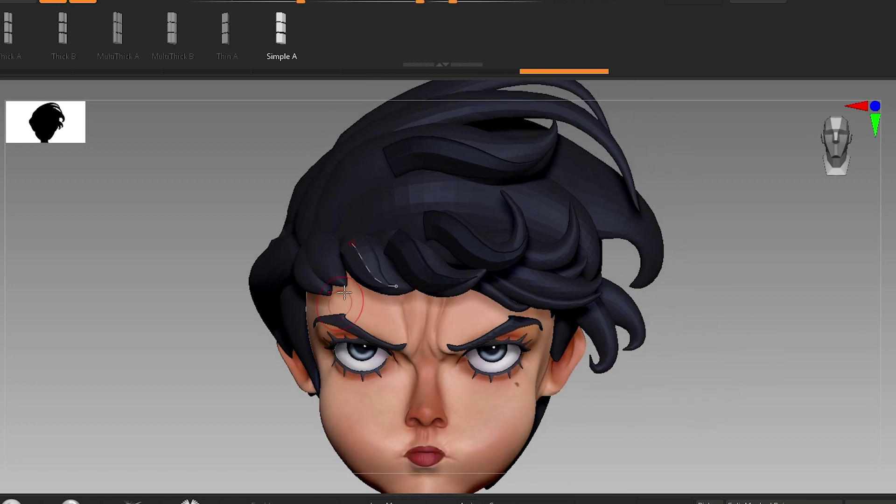
{"action": "left_click", "coordinate": [366, 266]}
{"action": "left_click_drag", "start_coordinate": [250, 333], "coordinate": [342, 200]}
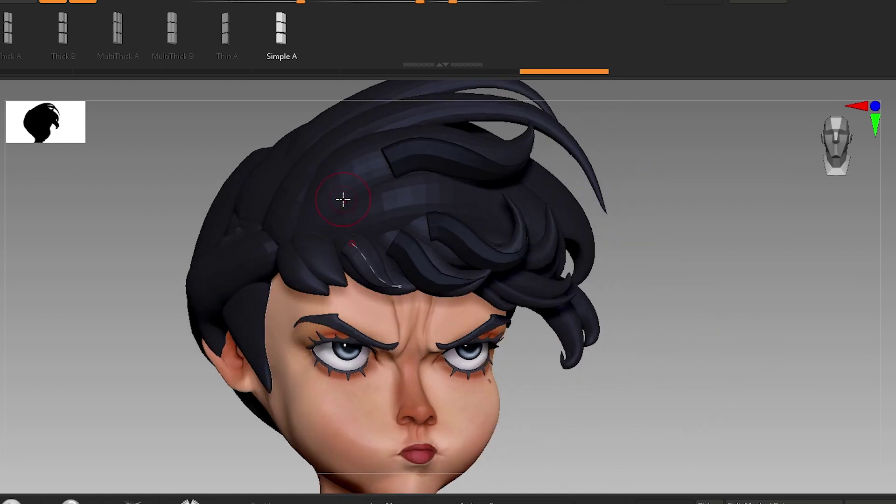
Try drawing a Simple A strand from the side hairline across into the upper front lock.
{"action": "left_click_drag", "start_coordinate": [736, 340], "coordinate": [714, 366]}
{"action": "left_click_drag", "start_coordinate": [764, 302], "coordinate": [747, 322]}
{"action": "left_click_drag", "start_coordinate": [782, 256], "coordinate": [747, 263]}
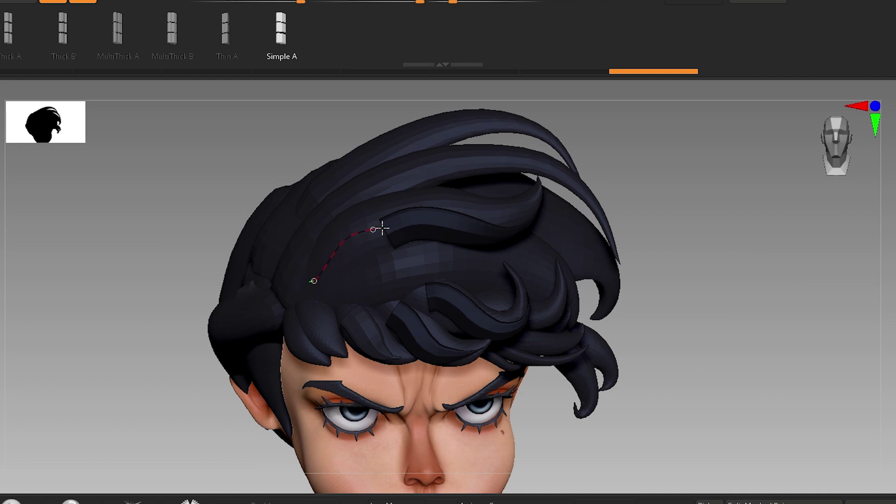
{"action": "left_click_drag", "start_coordinate": [472, 205], "coordinate": [470, 206]}
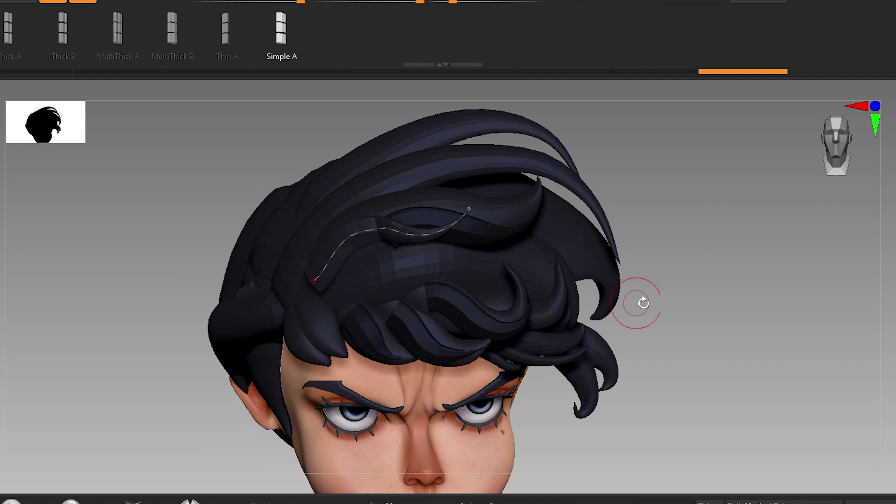
{"action": "mouse_move", "coordinate": [686, 298]}
{"action": "left_mouse_down"}
{"action": "mouse_move", "coordinate": [720, 286]}
{"action": "mouse_move", "coordinate": [700, 275]}
{"action": "left_mouse_up"}
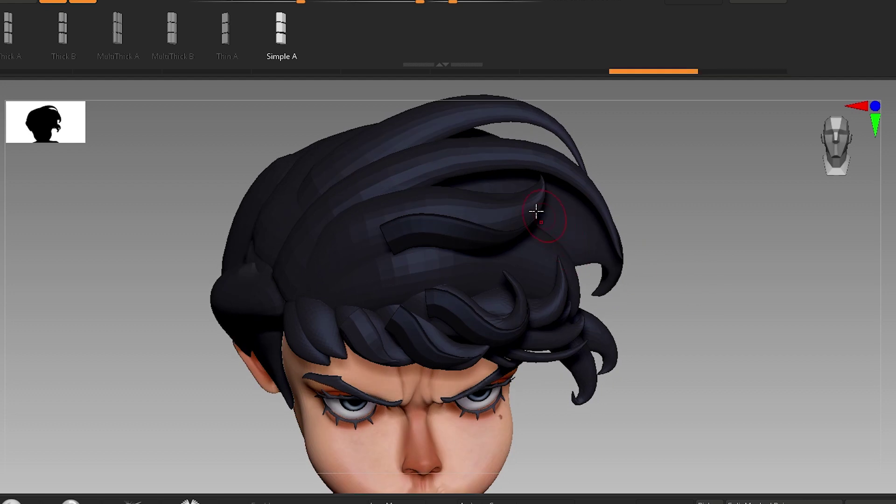
Draw a second Simple A strand along the upper edge of the upper front lock up to its tip.
{"action": "left_click", "coordinate": [369, 335]}
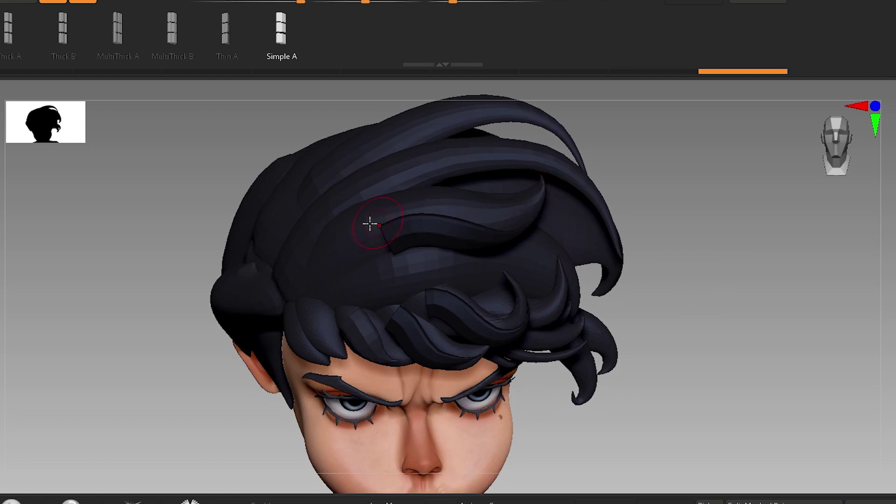
{"action": "left_click_drag", "start_coordinate": [375, 219], "coordinate": [392, 208]}
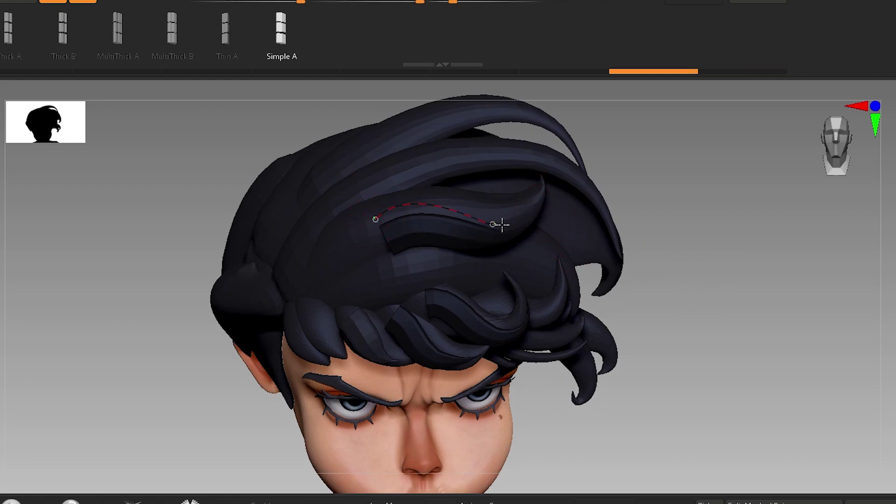
{"action": "left_click_drag", "start_coordinate": [542, 189], "coordinate": [541, 189]}
{"action": "left_click_drag", "start_coordinate": [640, 265], "coordinate": [710, 282]}
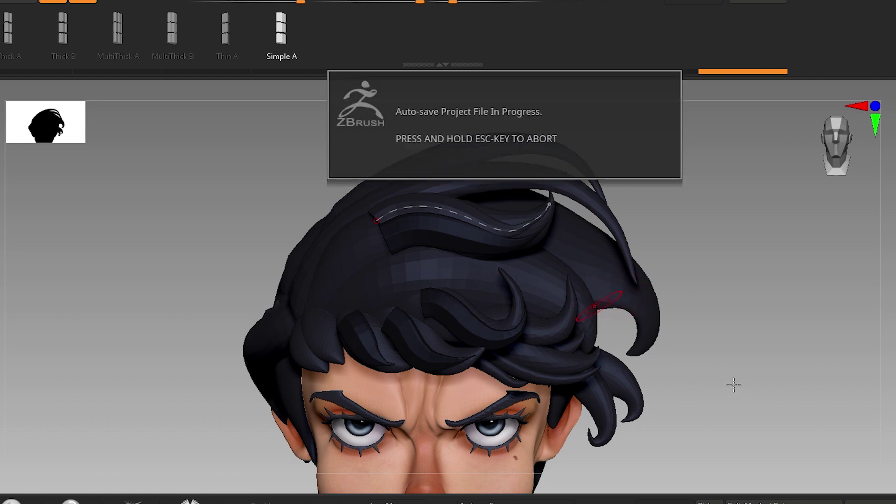
{"action": "left_click_drag", "start_coordinate": [746, 418], "coordinate": [752, 325], "text": "alt"}
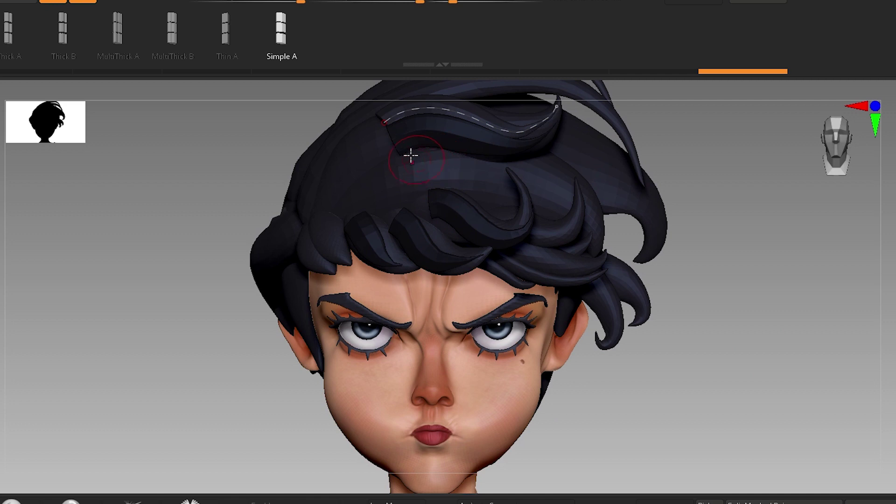
Draw Simple A strands along the two short fringe locks nearest the temple, following each down to its tip.
{"action": "right_click_drag", "start_coordinate": [300, 217], "coordinate": [169, 160]}
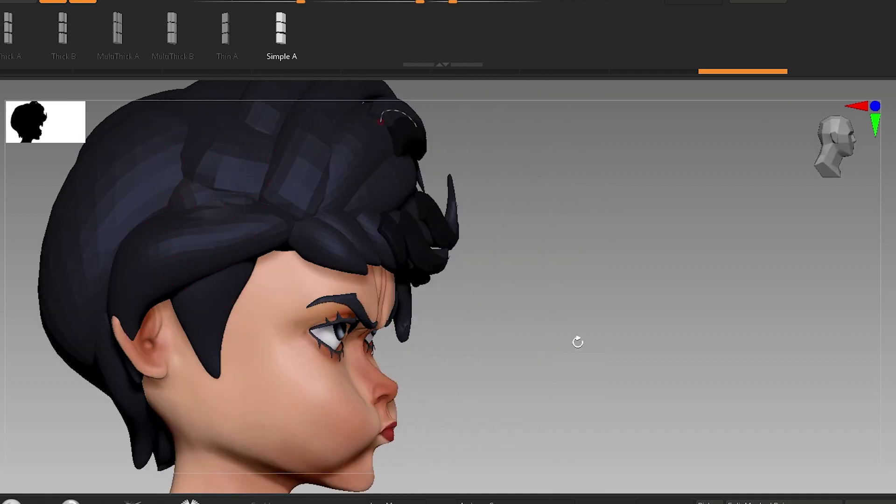
{"action": "right_click_drag", "start_coordinate": [578, 342], "coordinate": [630, 371], "text": "shift"}
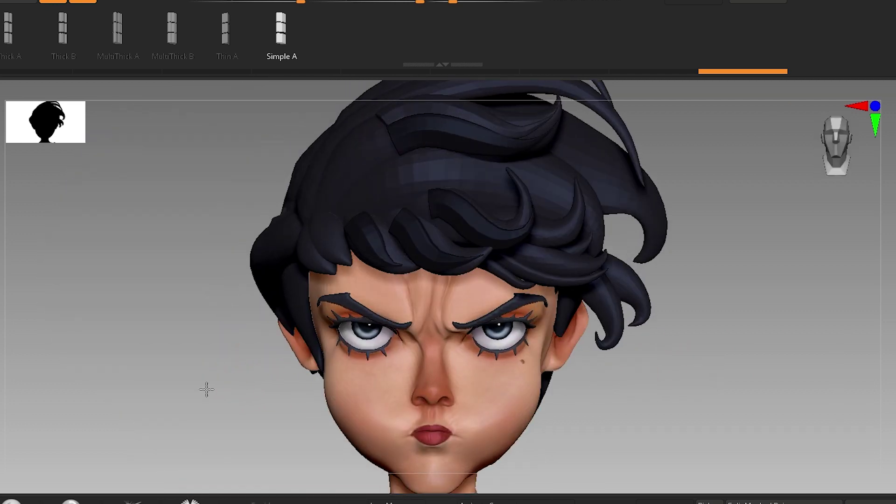
{"action": "right_click_drag", "start_coordinate": [207, 389], "coordinate": [326, 226]}
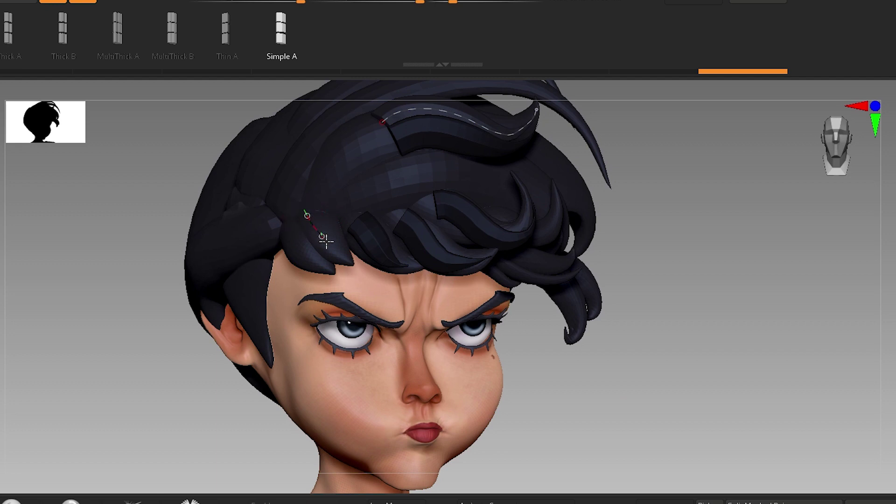
{"action": "right_click_drag", "start_coordinate": [206, 340], "coordinate": [238, 320]}
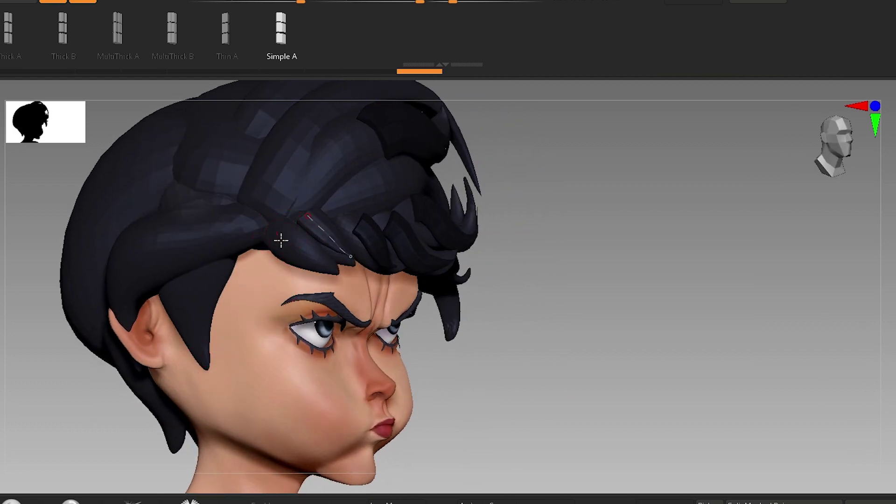
{"action": "left_click", "coordinate": [330, 272]}
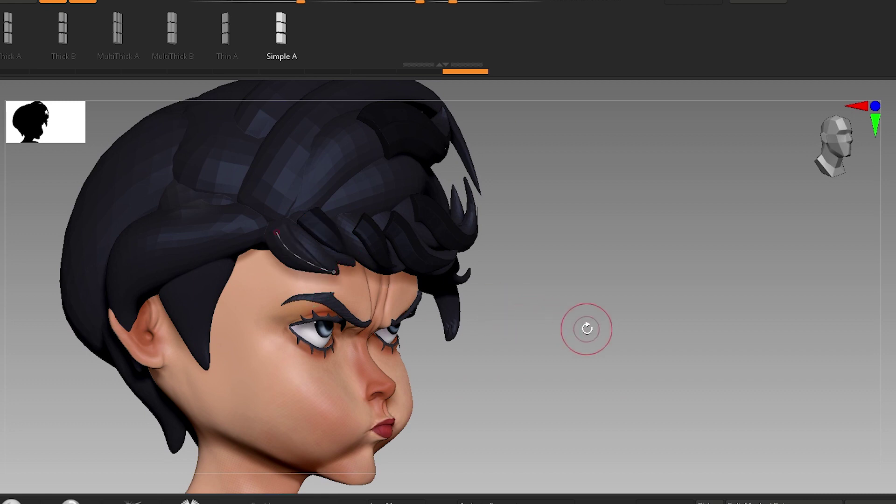
{"action": "right_click_drag", "start_coordinate": [586, 328], "coordinate": [559, 335], "text": "shift"}
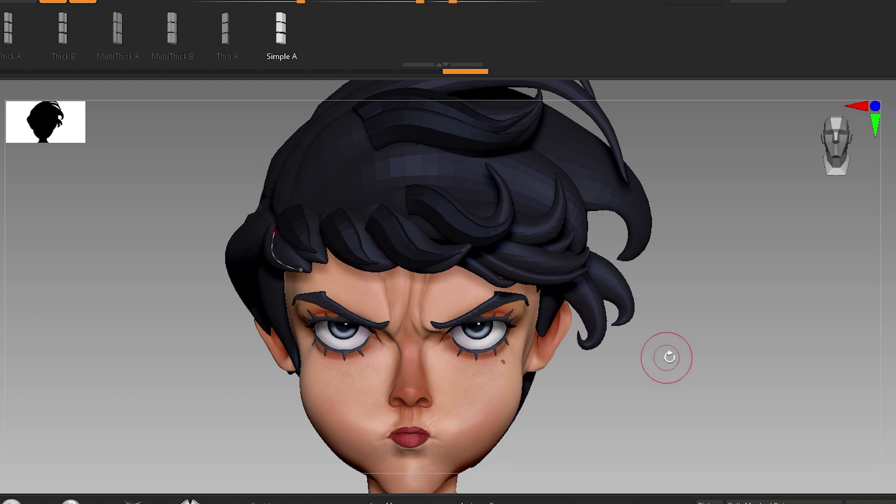
{"action": "left_click_drag", "start_coordinate": [714, 369], "coordinate": [694, 360]}
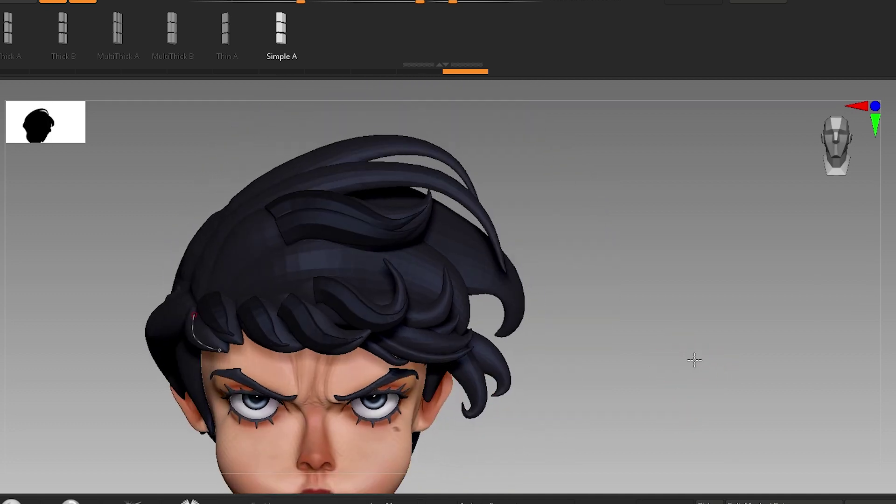
Isolate the large front lock and draw a long, thicker Simple A strand along its lower part toward the tip.
{"action": "left_click", "coordinate": [298, 272], "text": "ctrl+shift"}
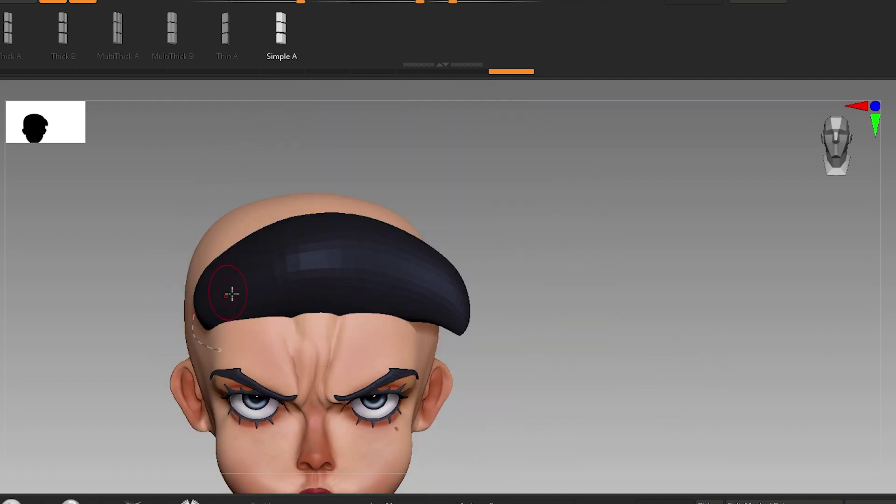
{"action": "key", "text": "s"}
{"action": "left_click_drag", "start_coordinate": [239, 300], "coordinate": [246, 300]}
{"action": "left_click_drag", "start_coordinate": [457, 323], "coordinate": [460, 322]}
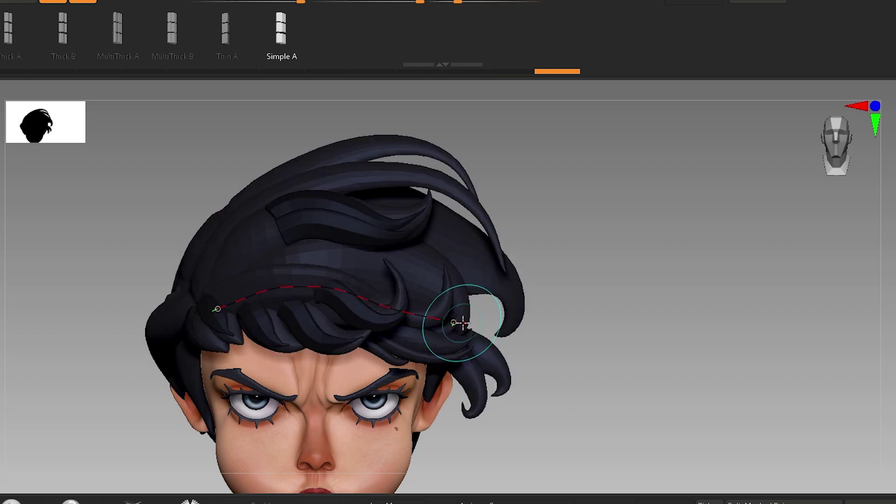
{"action": "mouse_move", "coordinate": [578, 307]}
{"action": "left_mouse_down"}
{"action": "mouse_move", "coordinate": [632, 306]}
{"action": "mouse_move", "coordinate": [432, 272]}
{"action": "left_mouse_up"}
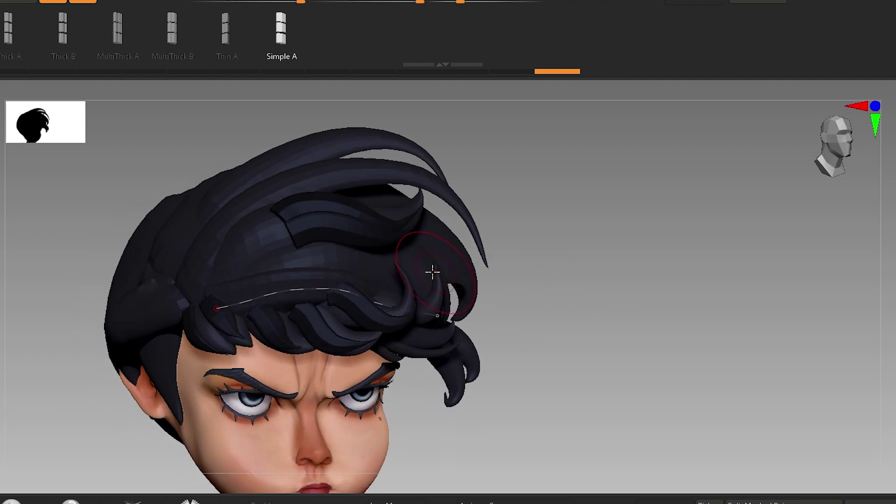
Isolate the large front lock again and draw a second long Simple A strand above the first one.
{"action": "left_click", "coordinate": [306, 266], "text": "ctrl+shift"}
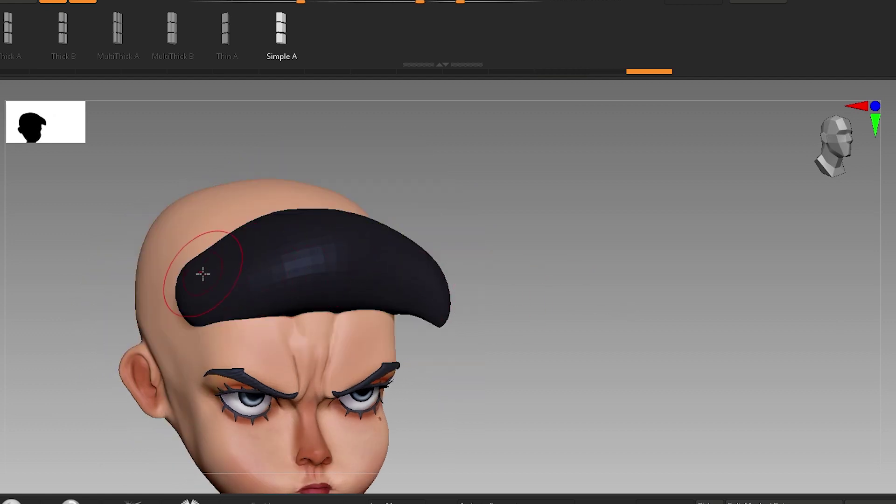
{"action": "left_click_drag", "start_coordinate": [190, 284], "coordinate": [231, 256]}
{"action": "left_click_drag", "start_coordinate": [432, 288], "coordinate": [424, 286]}
{"action": "mouse_move", "coordinate": [568, 335]}
{"action": "left_mouse_down"}
{"action": "mouse_move", "coordinate": [556, 314]}
{"action": "mouse_move", "coordinate": [602, 311]}
{"action": "left_mouse_up"}
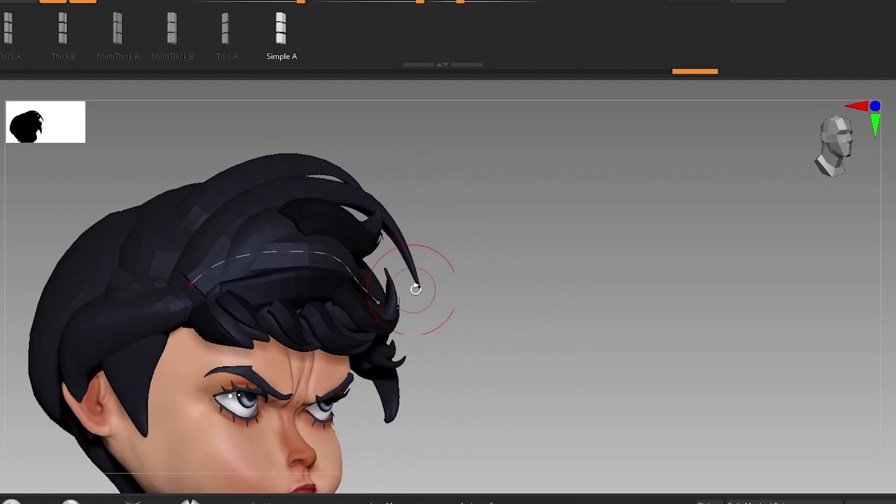
{"action": "left_click_drag", "start_coordinate": [415, 290], "coordinate": [328, 306]}
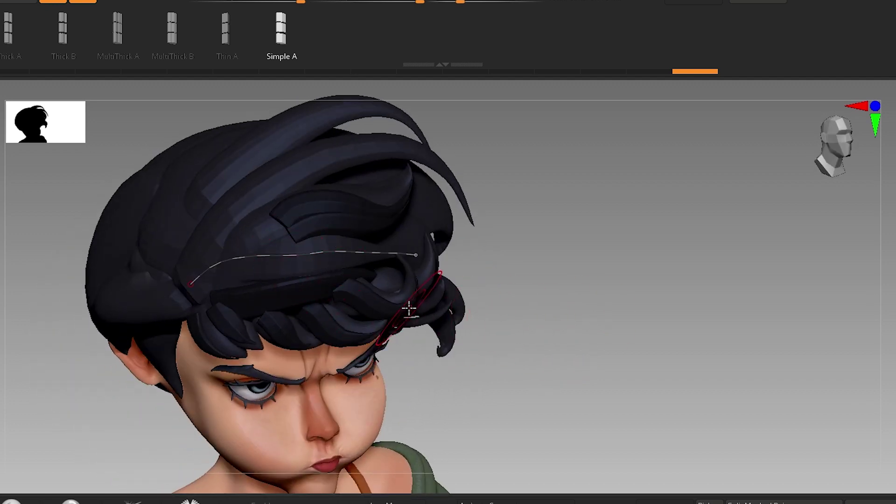
{"action": "mouse_move", "coordinate": [495, 315]}
{"action": "left_mouse_down"}
{"action": "mouse_move", "coordinate": [618, 318]}
{"action": "mouse_move", "coordinate": [566, 301]}
{"action": "mouse_move", "coordinate": [570, 326]}
{"action": "mouse_move", "coordinate": [561, 325]}
{"action": "left_mouse_up"}
Switch to the Move Topological brush for adjusting individual strands.
{"action": "key", "text": "b"}
{"action": "key", "text": "m"}
{"action": "key", "text": "v"}
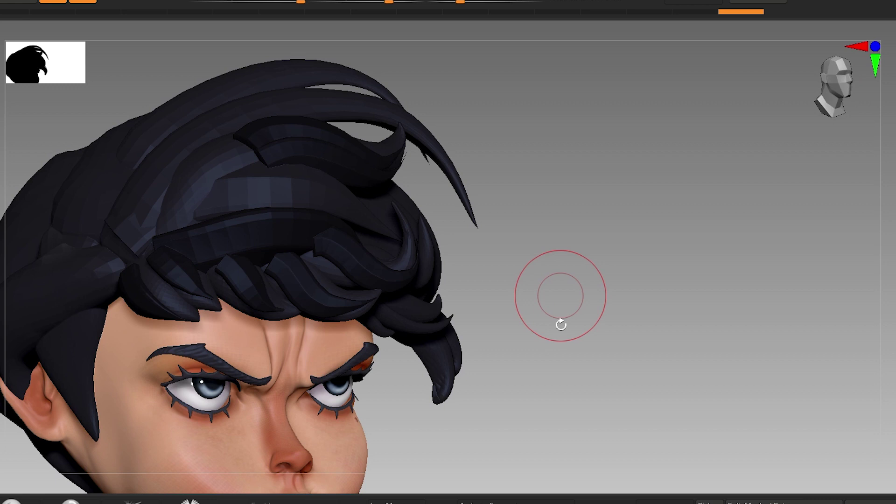
{"action": "key", "text": "b"}
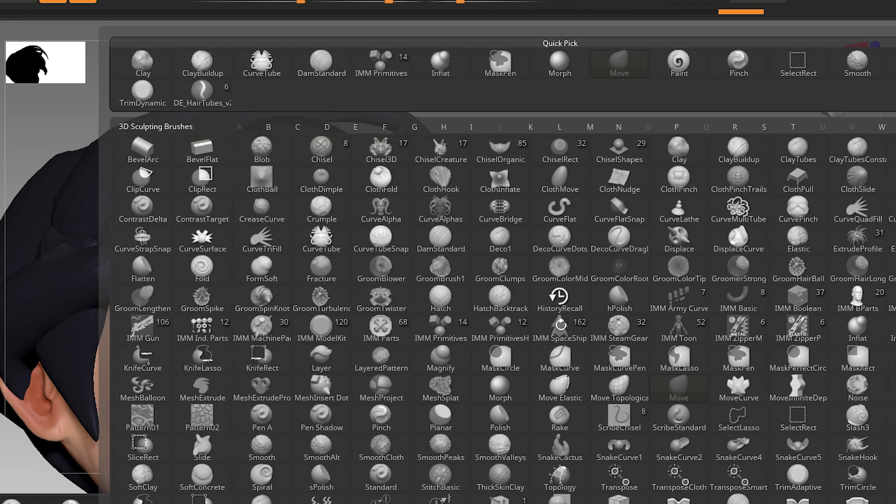
{"action": "key", "text": "m"}
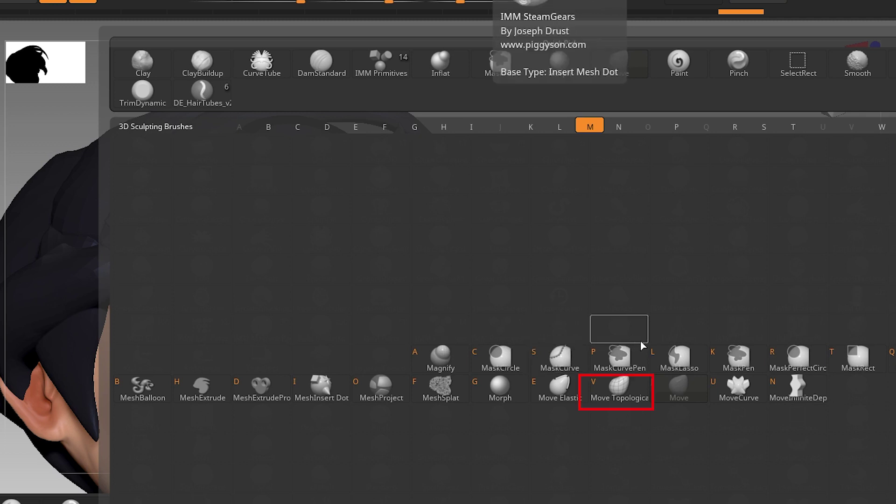
{"action": "left_click", "coordinate": [637, 400]}
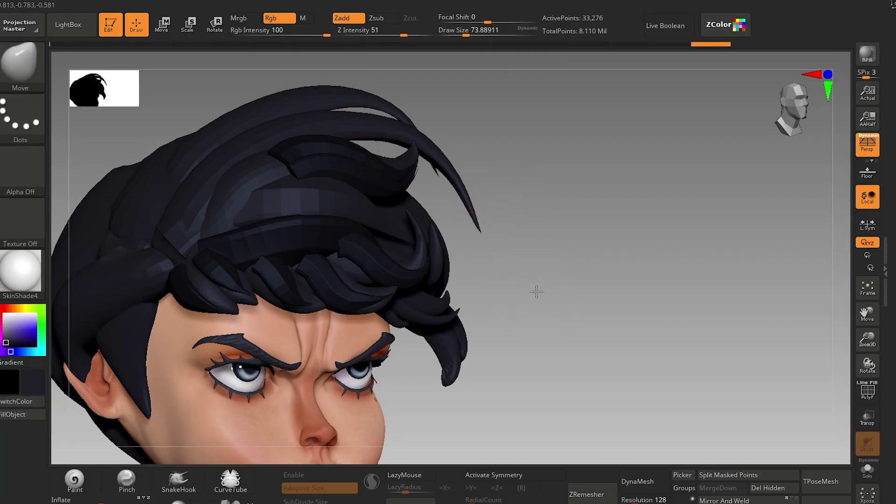
{"action": "left_click_drag", "start_coordinate": [501, 260], "coordinate": [480, 260]}
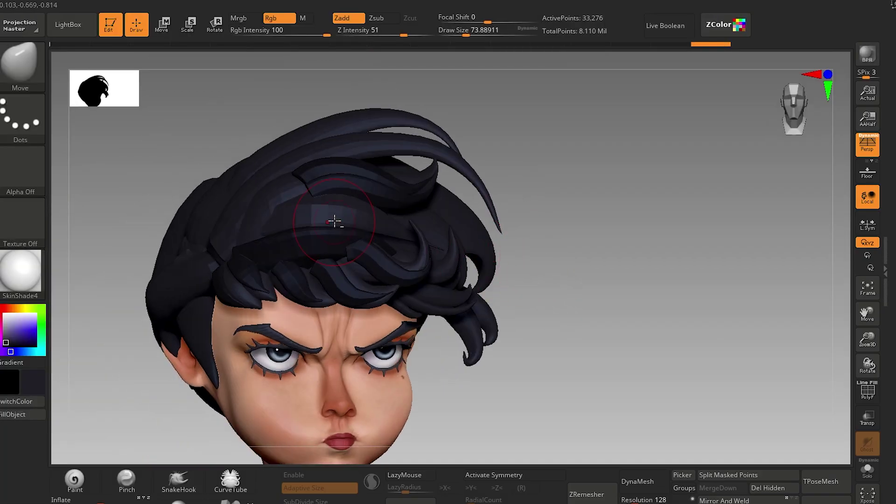
{"action": "key", "text": "alt+4"}
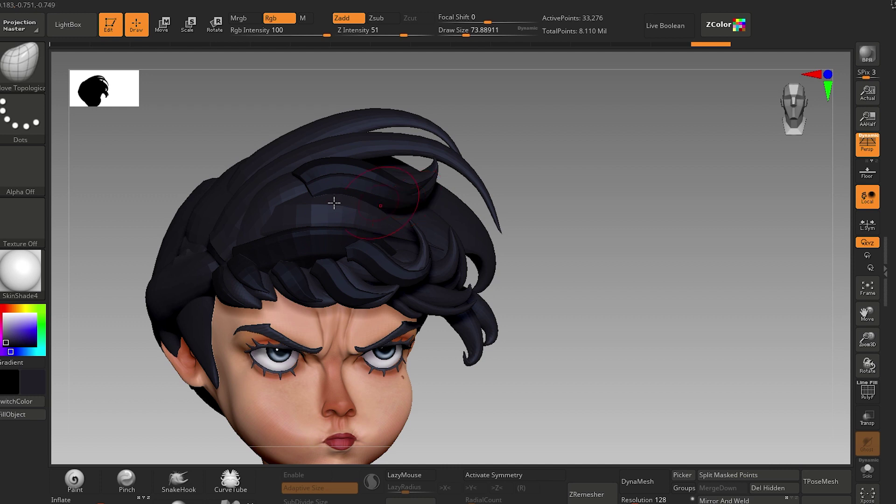
Set the brush size to about 136, adjust the wide front strand above the fringe with Move Topological, and clear the mask.
{"action": "key", "text": "s"}
{"action": "left_click_drag", "start_coordinate": [337, 211], "coordinate": [380, 222]}
{"action": "left_click_drag", "start_coordinate": [536, 245], "coordinate": [448, 238]}
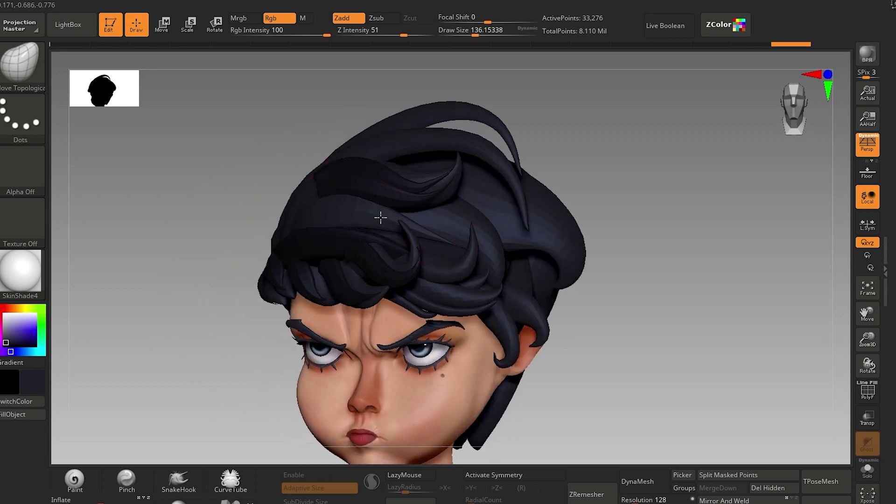
{"action": "left_click_drag", "start_coordinate": [380, 218], "coordinate": [382, 216]}
{"action": "left_click_drag", "start_coordinate": [182, 293], "coordinate": [294, 260]}
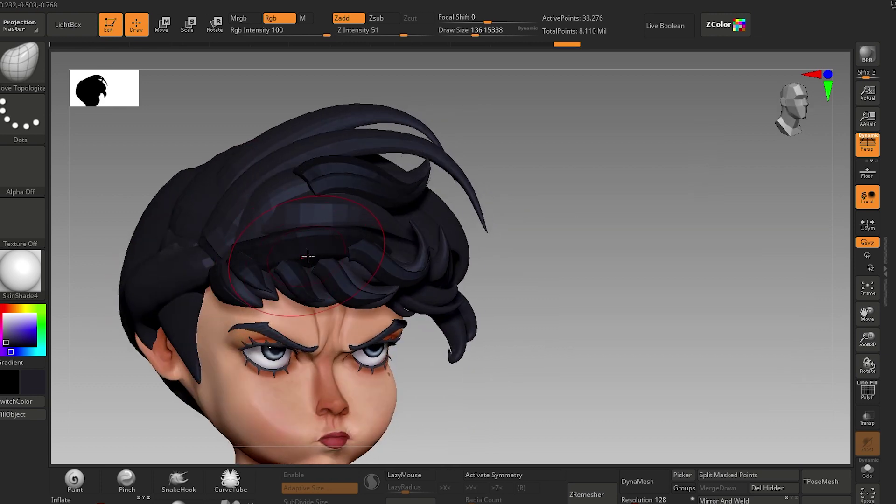
{"action": "left_click_drag", "start_coordinate": [632, 246], "coordinate": [501, 267], "text": "ctrl"}
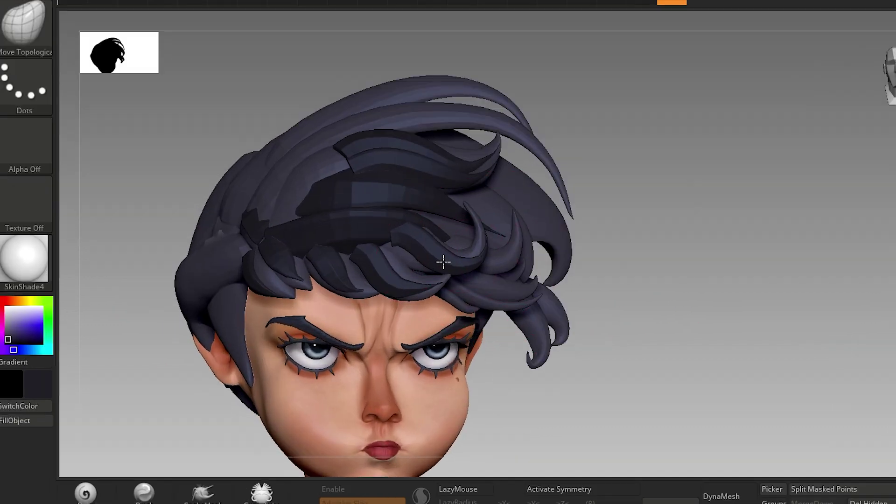
Nudge the fringe strands above the forehead with Move Topological to fit the locks beneath them.
{"action": "left_click_drag", "start_coordinate": [443, 262], "coordinate": [440, 266]}
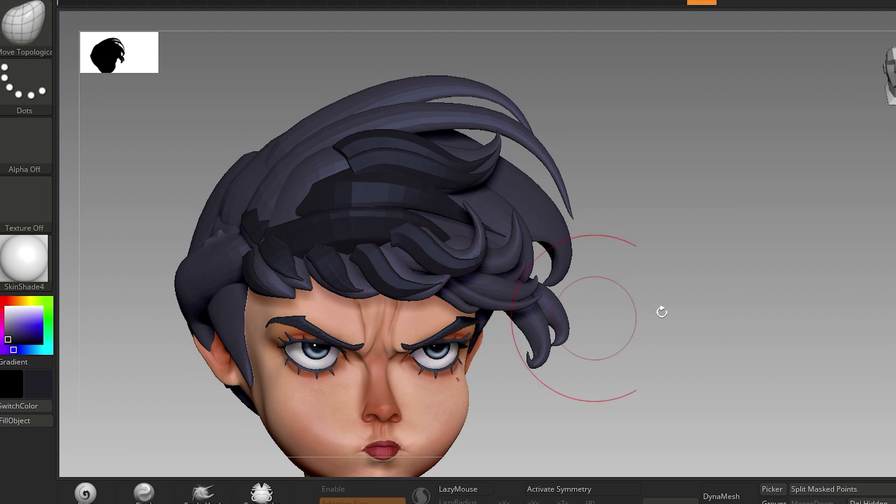
{"action": "left_click_drag", "start_coordinate": [691, 290], "coordinate": [721, 361], "text": "alt"}
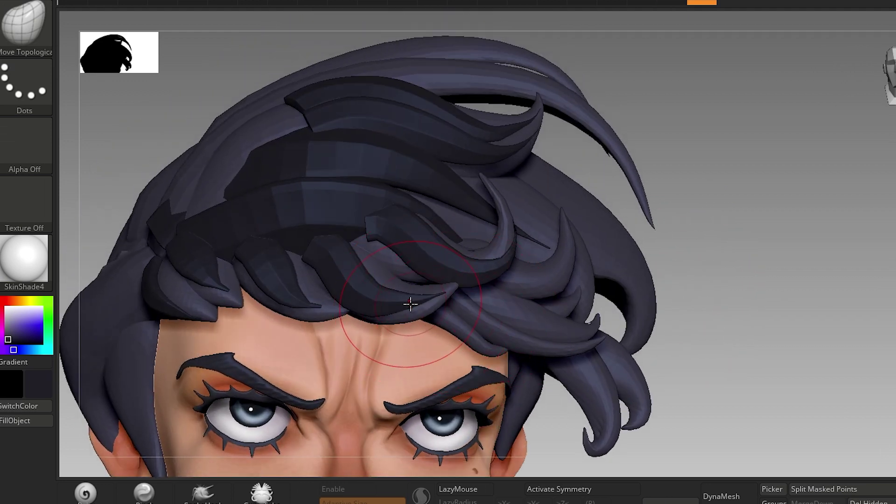
{"action": "mouse_move", "coordinate": [418, 300]}
{"action": "left_mouse_down"}
{"action": "mouse_move", "coordinate": [294, 312]}
{"action": "mouse_move", "coordinate": [284, 276]}
{"action": "left_mouse_up"}
{"action": "key", "text": "s"}
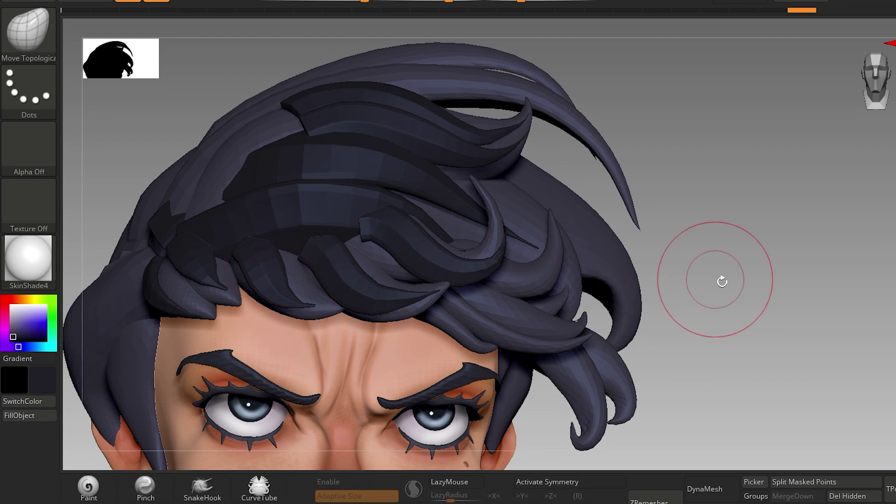
Shift the short fringe strand above the brow toward its neighbouring strand, undoing the first attempt and repositioning it with the gizmo.
{"action": "left_click_drag", "start_coordinate": [770, 300], "coordinate": [731, 317], "text": "alt"}
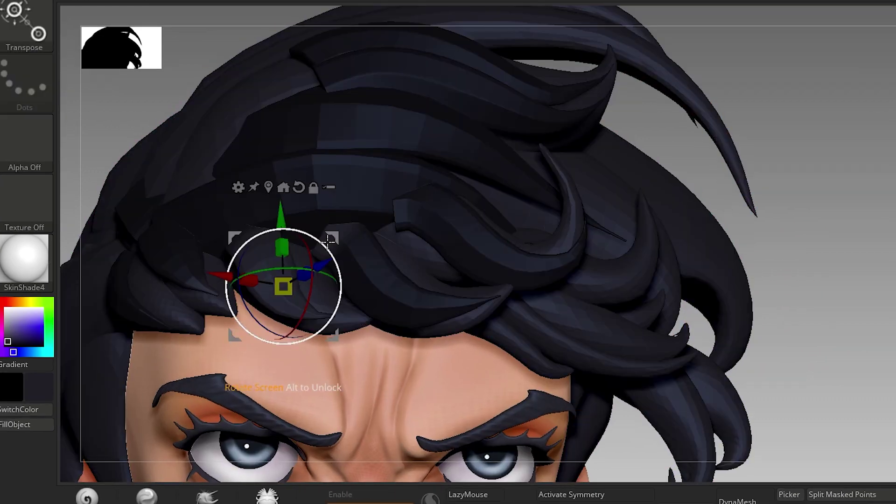
{"action": "left_click_drag", "start_coordinate": [329, 239], "coordinate": [383, 219]}
{"action": "key", "text": "ctrl+z"}
{"action": "left_click_drag", "start_coordinate": [877, 204], "coordinate": [859, 240], "text": "ctrl"}
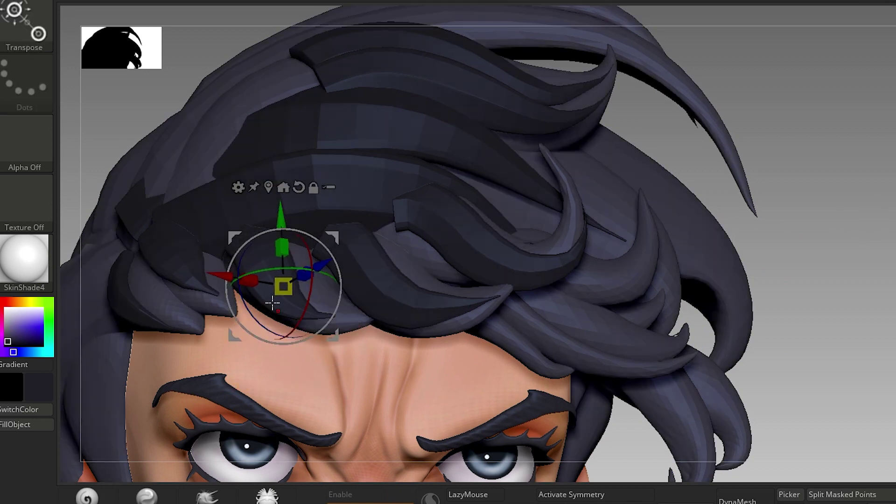
{"action": "left_click", "coordinate": [279, 306], "text": "alt"}
{"action": "left_click_drag", "start_coordinate": [339, 254], "coordinate": [389, 238]}
{"action": "left_click_drag", "start_coordinate": [755, 251], "coordinate": [755, 251]}
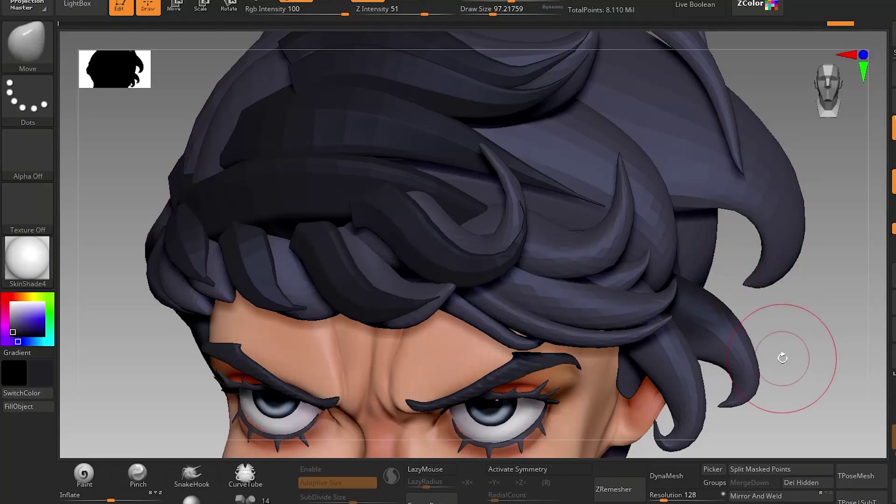
Recolour the added hair strands to match the lighter purple-blue of the main hair.
{"action": "left_click_drag", "start_coordinate": [783, 358], "coordinate": [746, 454]}
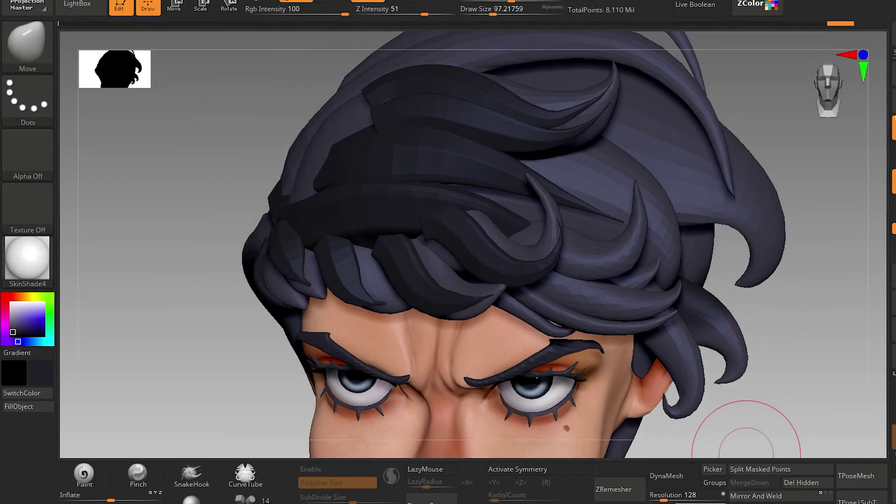
{"action": "left_click_drag", "start_coordinate": [177, 373], "coordinate": [392, 186]}
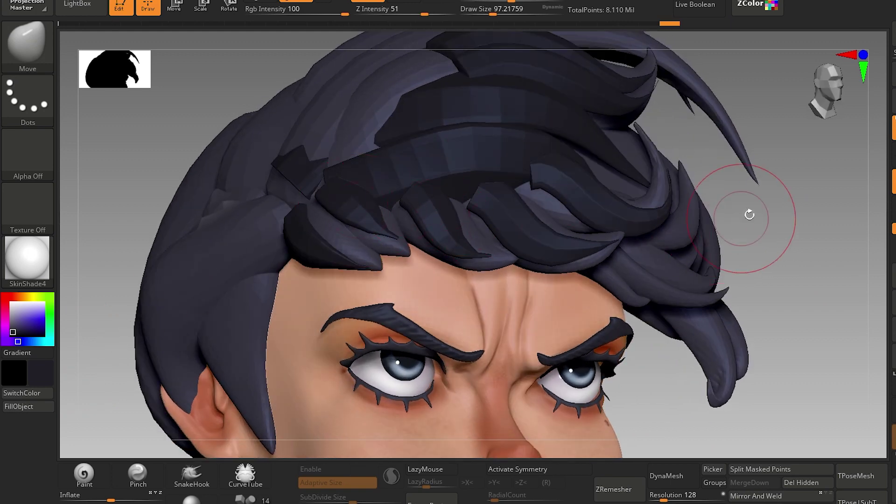
{"action": "mouse_move", "coordinate": [749, 215]}
{"action": "left_mouse_down"}
{"action": "mouse_move", "coordinate": [766, 221]}
{"action": "mouse_move", "coordinate": [737, 228]}
{"action": "mouse_move", "coordinate": [706, 220]}
{"action": "left_mouse_up"}
{"action": "key", "text": "shift+f"}
{"action": "key", "text": "shift+f"}
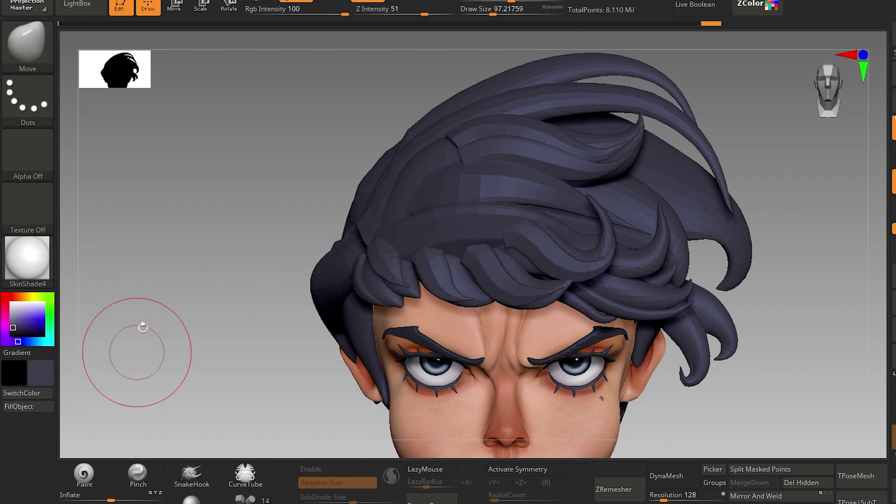
Isolate the short fringe strand above the brow and place a duplicate of it beside the original.
{"action": "left_click_drag", "start_coordinate": [146, 314], "coordinate": [157, 322], "text": "alt"}
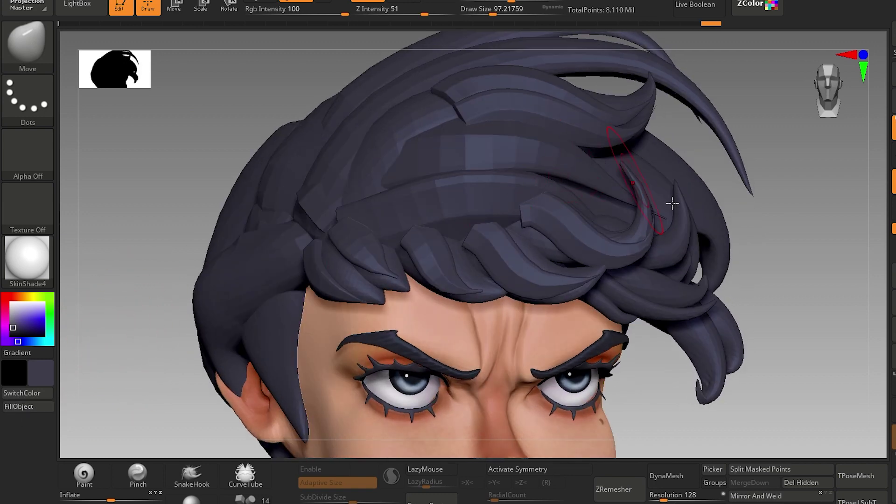
{"action": "left_click_drag", "start_coordinate": [806, 296], "coordinate": [745, 236], "text": "alt"}
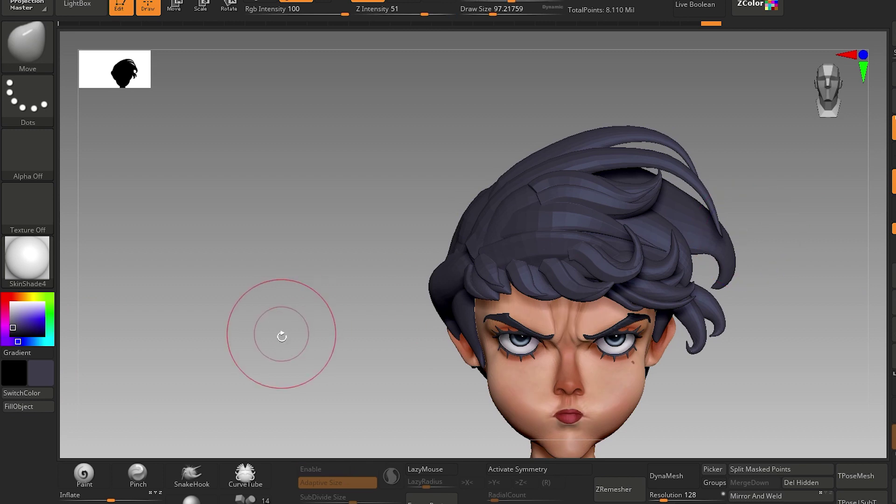
{"action": "left_click_drag", "start_coordinate": [281, 336], "coordinate": [291, 386], "text": "alt"}
{"action": "left_click_drag", "start_coordinate": [218, 341], "coordinate": [244, 344]}
{"action": "key", "text": "w"}
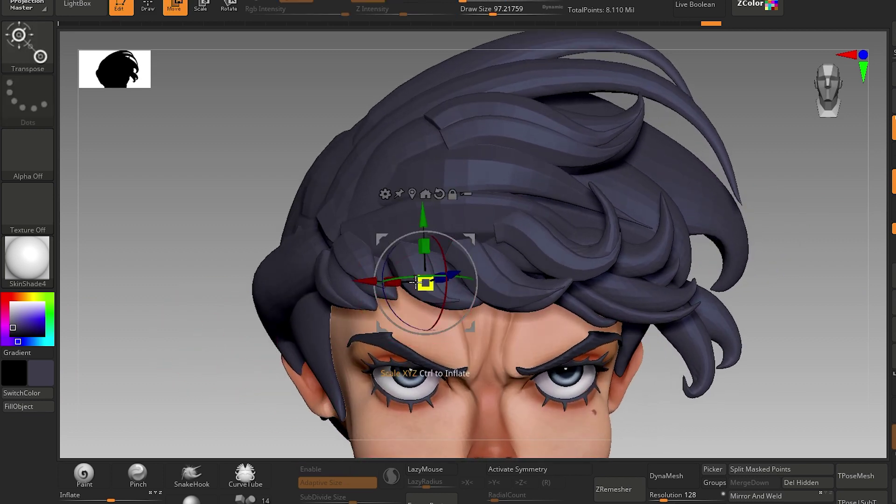
{"action": "left_click", "coordinate": [409, 265]}
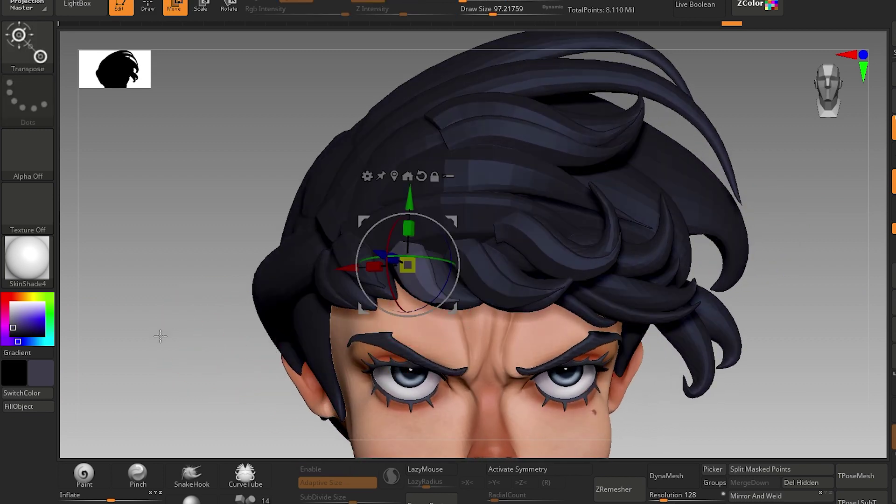
{"action": "left_click_drag", "start_coordinate": [161, 336], "coordinate": [159, 373], "text": "alt"}
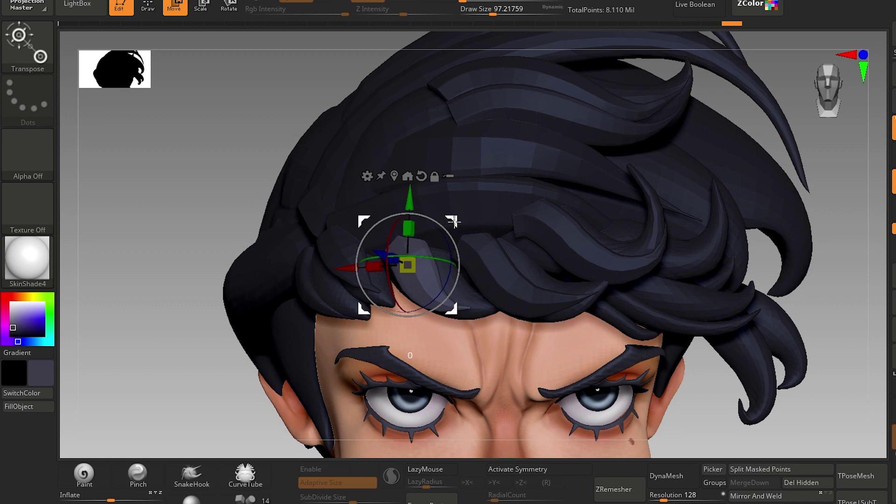
{"action": "left_click_drag", "start_coordinate": [453, 222], "coordinate": [486, 213]}
Refine the duplicated fringe strand's placement and tip with the Move brush at a size of about 101, and clear the mask.
{"action": "key", "text": "y"}
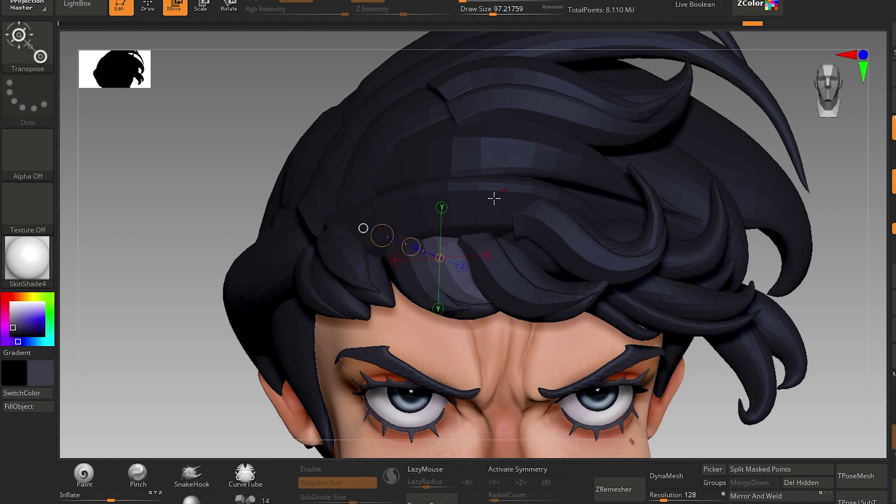
{"action": "left_click_drag", "start_coordinate": [489, 251], "coordinate": [787, 125]}
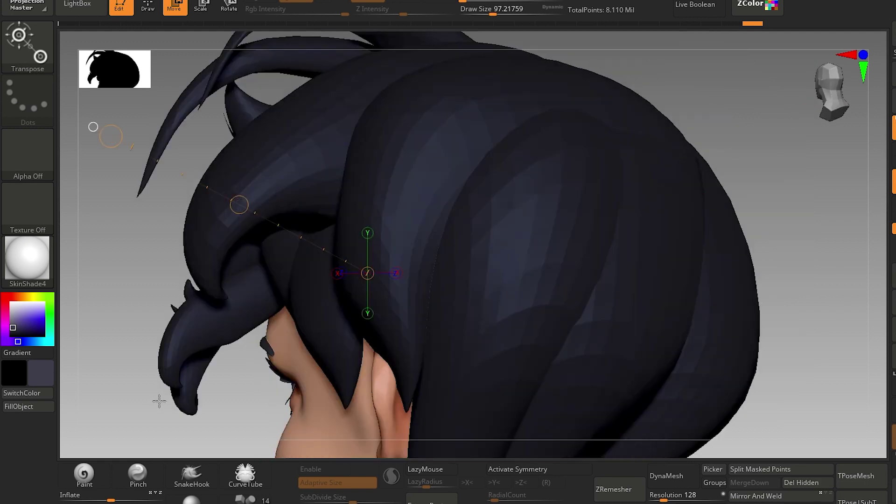
{"action": "left_click_drag", "start_coordinate": [159, 401], "coordinate": [242, 378]}
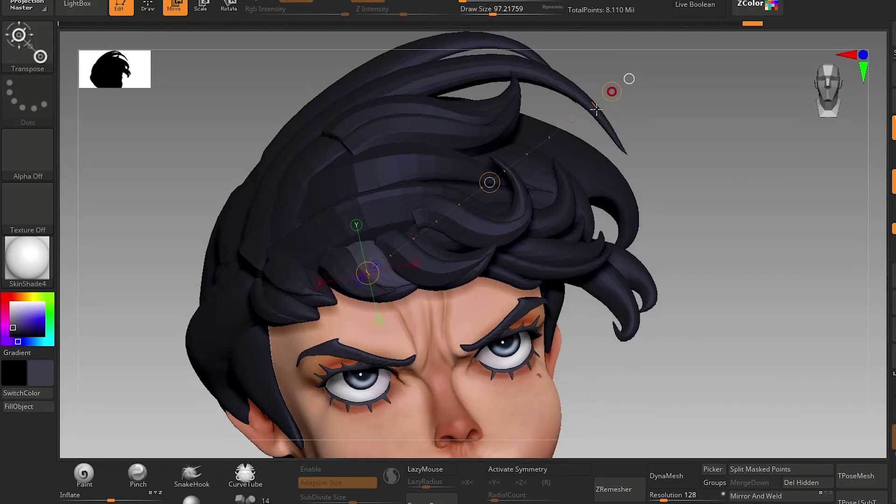
{"action": "key", "text": "q"}
{"action": "left_click_drag", "start_coordinate": [733, 280], "coordinate": [672, 294]}
{"action": "key", "text": "s"}
{"action": "left_click", "coordinate": [390, 294]}
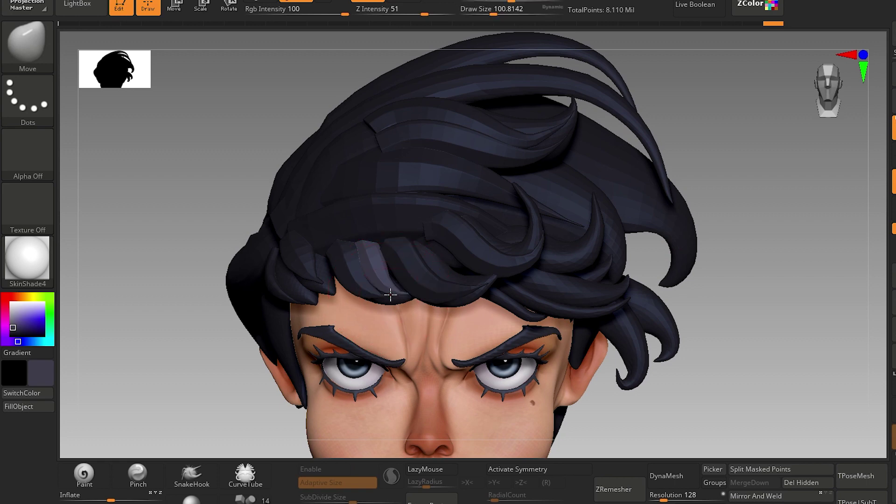
{"action": "left_click_drag", "start_coordinate": [216, 312], "coordinate": [261, 313]}
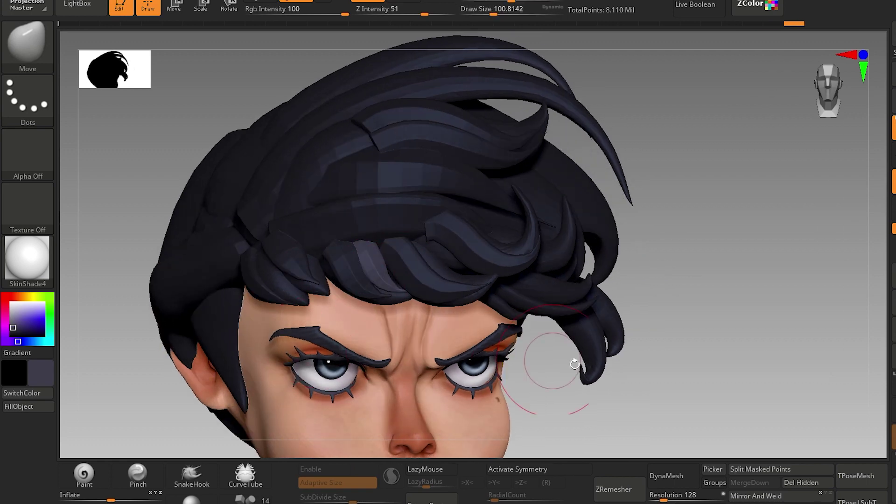
{"action": "left_click_drag", "start_coordinate": [663, 382], "coordinate": [650, 298], "text": "alt"}
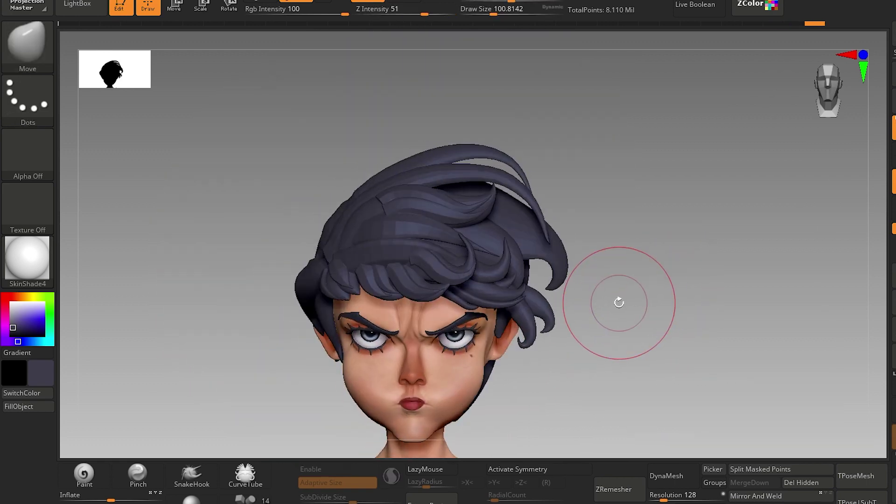